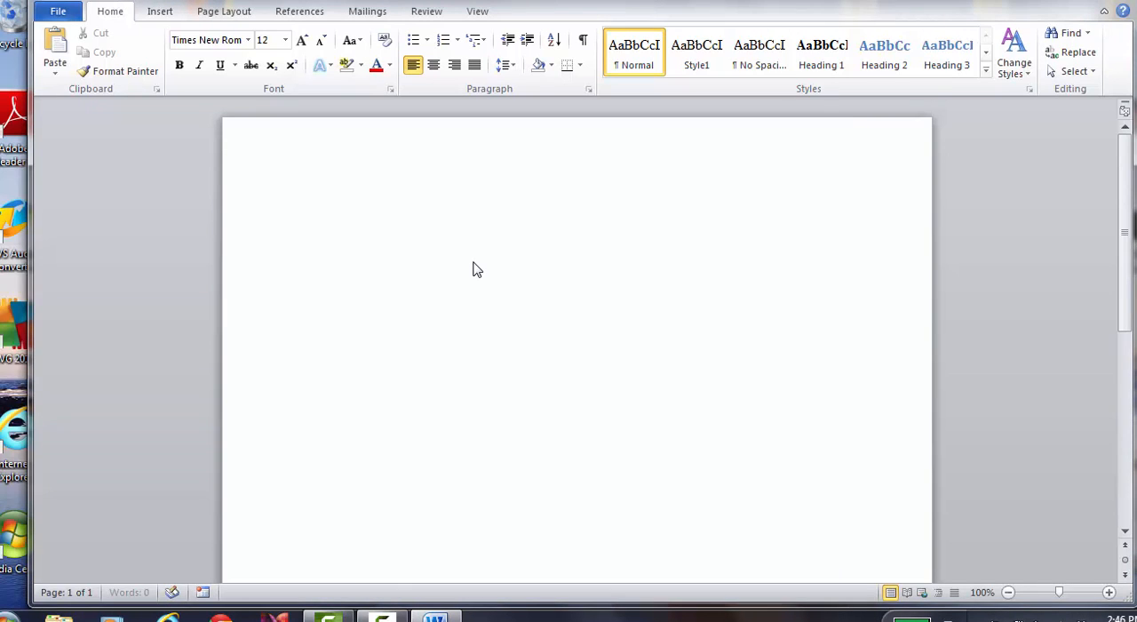
# Enter "Title Page" near the horizontal middle of the page's first line, then "By" beneath it after a blank line
pyautogui.write('Title Page')
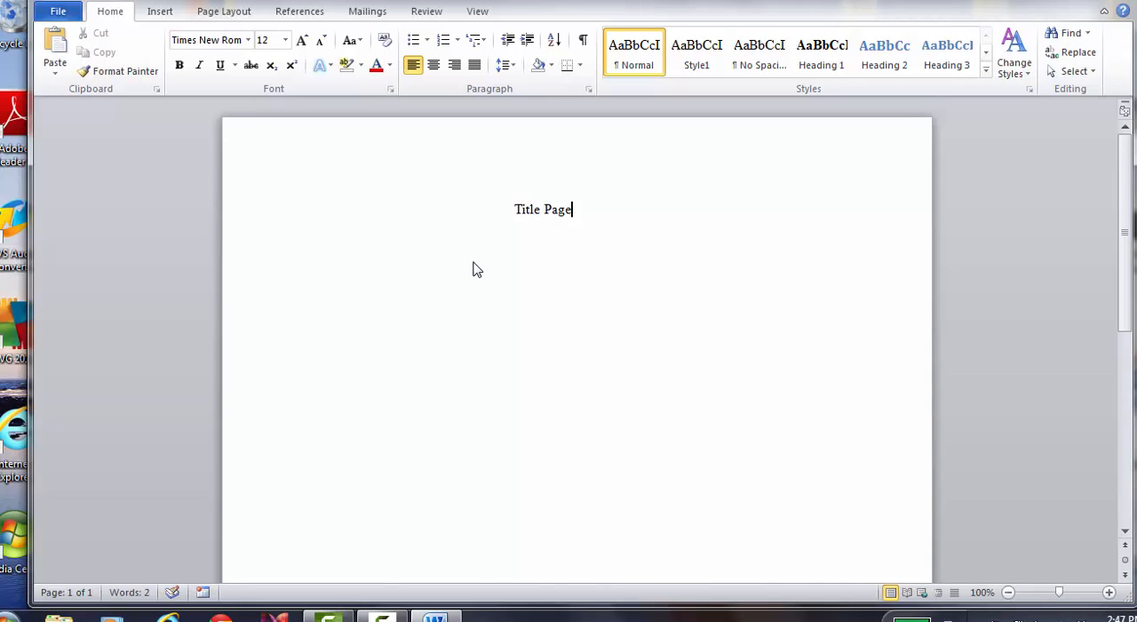
pyautogui.press('Return')
# Add the author's full name beneath the "By" line, leaving a blank line between them
pyautogui.press('Return')
pyautogui.press('Tab')
pyautogui.press('Tab')
pyautogui.press('Tab')
pyautogui.press('Tab')
pyautogui.press('Tab')
pyautogui.write('By')
pyautogui.press('BackSpace')
pyautogui.write('U')
pyautogui.press('BackSpace')
pyautogui.write('Y')
pyautogui.press('BackSpace')
pyautogui.write('y')
pyautogui.press('Return')
pyautogui.press('Tab')
pyautogui.press('Tab')
pyautogui.press('Tab')
pyautogui.press('Tab')
pyautogui.press('Tab')
pyautogui.write('Jog')
pyautogui.press('BackSpace')
pyautogui.press('BackSpace')
pyautogui.write('ohn Doe')
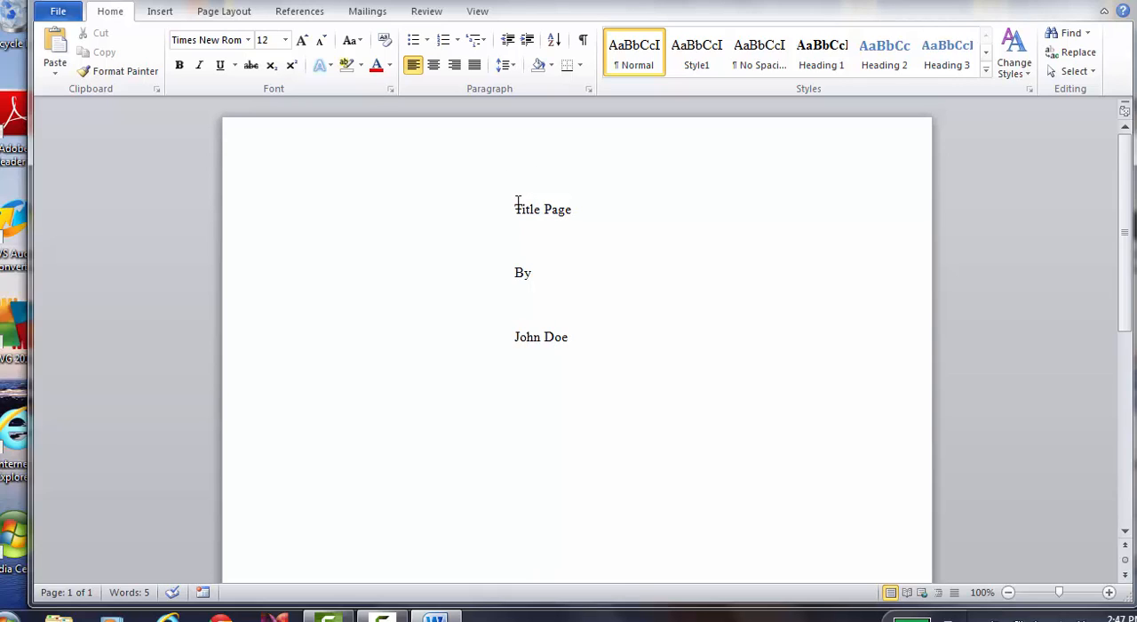
# Center the title, "By" and author lines on the title page
pyautogui.moveTo(517, 203); pyautogui.dragTo(573, 346)
pyautogui.click(433, 65)
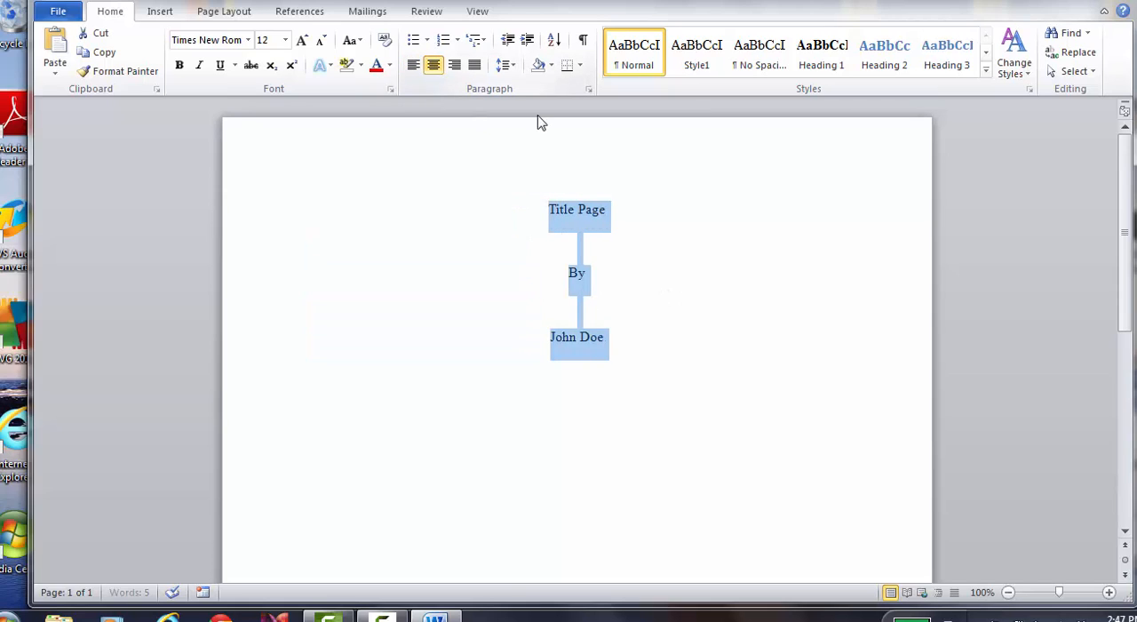
pyautogui.click(737, 397)
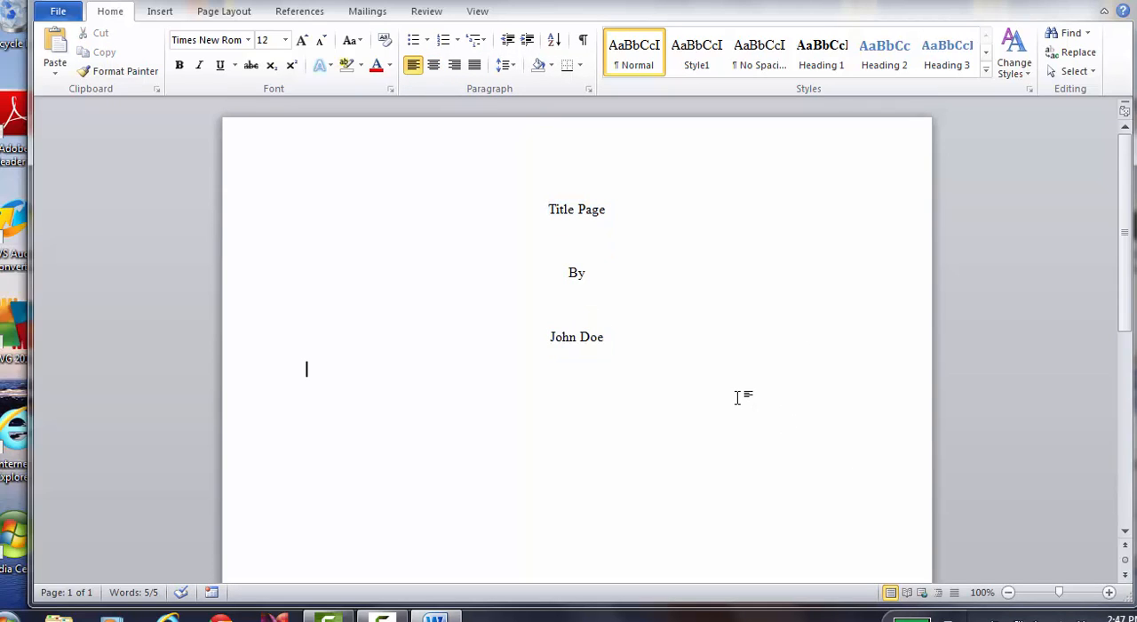
# Start a second page and enter the date "January 2, 2014" near the bottom of the title page
pyautogui.hotkey('ctrl', 'Return')
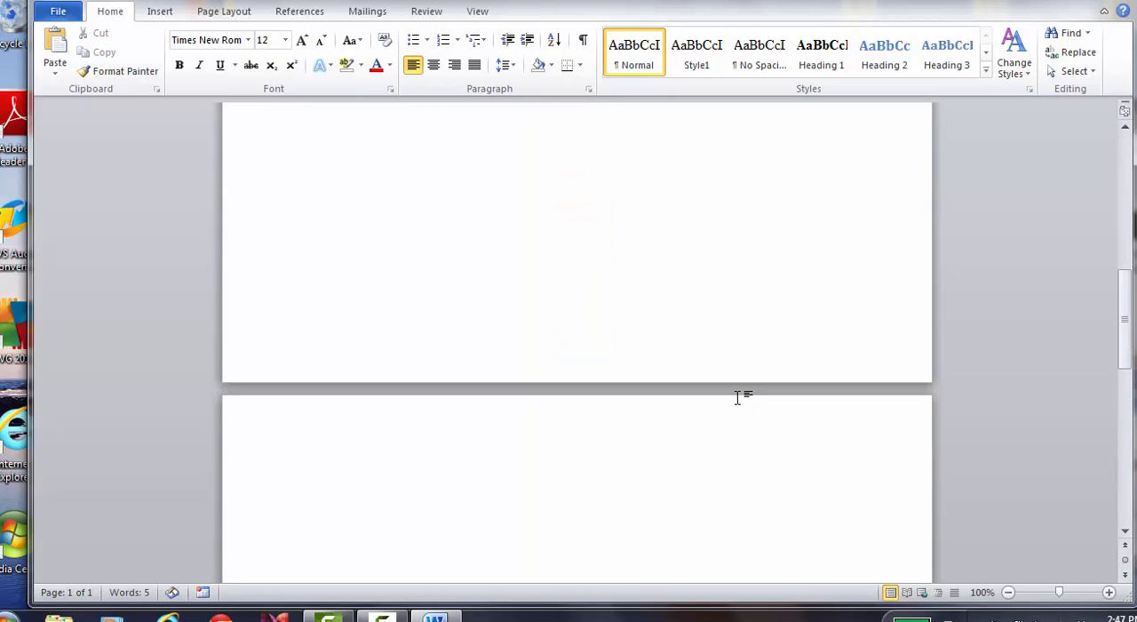
pyautogui.press('Up')
pyautogui.write('Janua')
pyautogui.press('Return')
pyautogui.write('2, 2014')
# Center the date line on the title page
pyautogui.rightClick(583, 260)
pyautogui.click(459, 282)
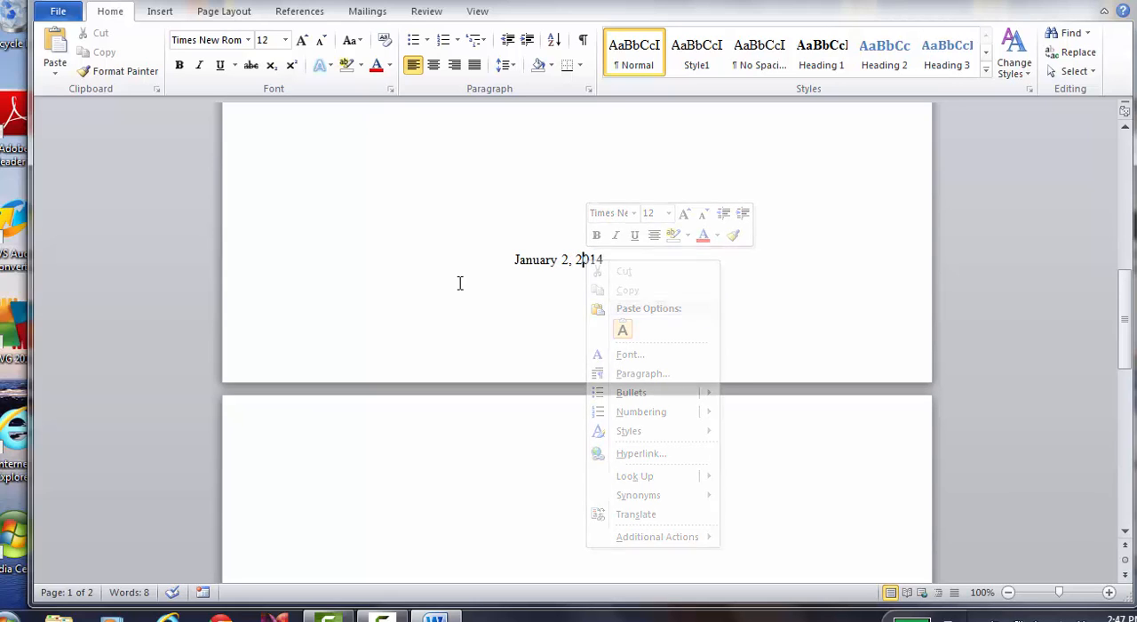
pyautogui.moveTo(515, 259); pyautogui.dragTo(607, 260)
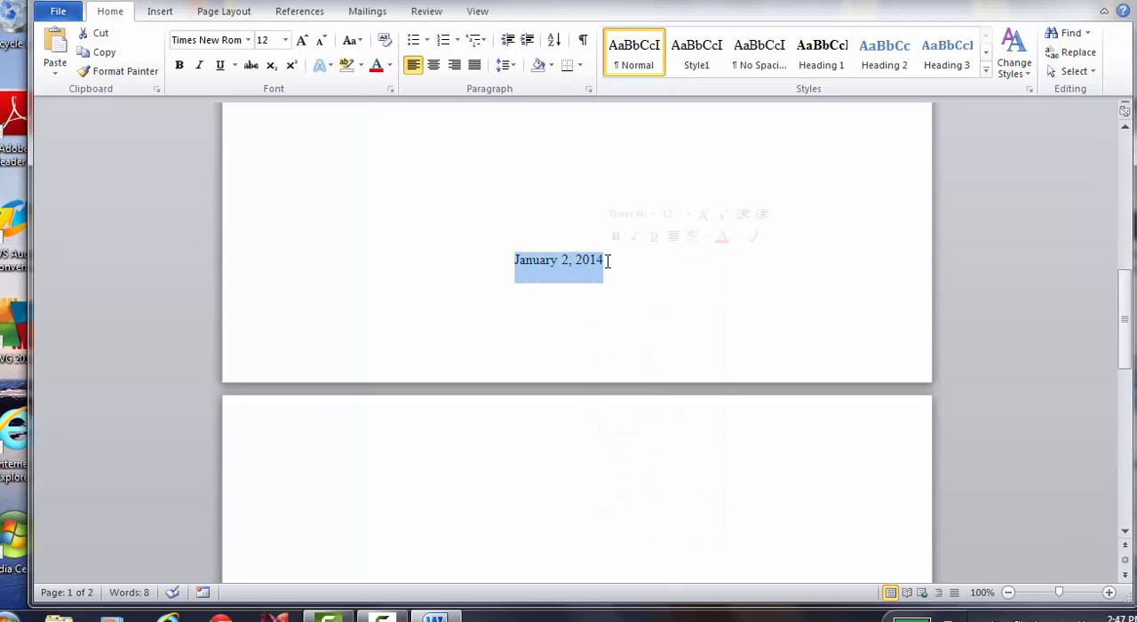
pyautogui.click(433, 65)
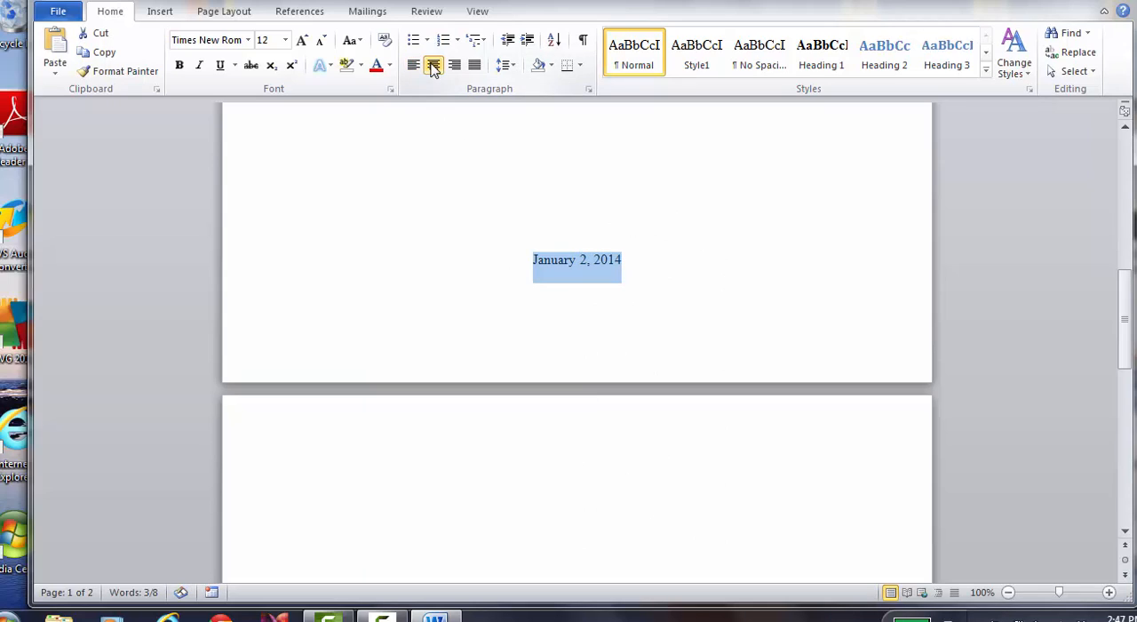
pyautogui.click(632, 257)
# Enter the heading text "Introduction" on the first line of the second page
pyautogui.press('Up')
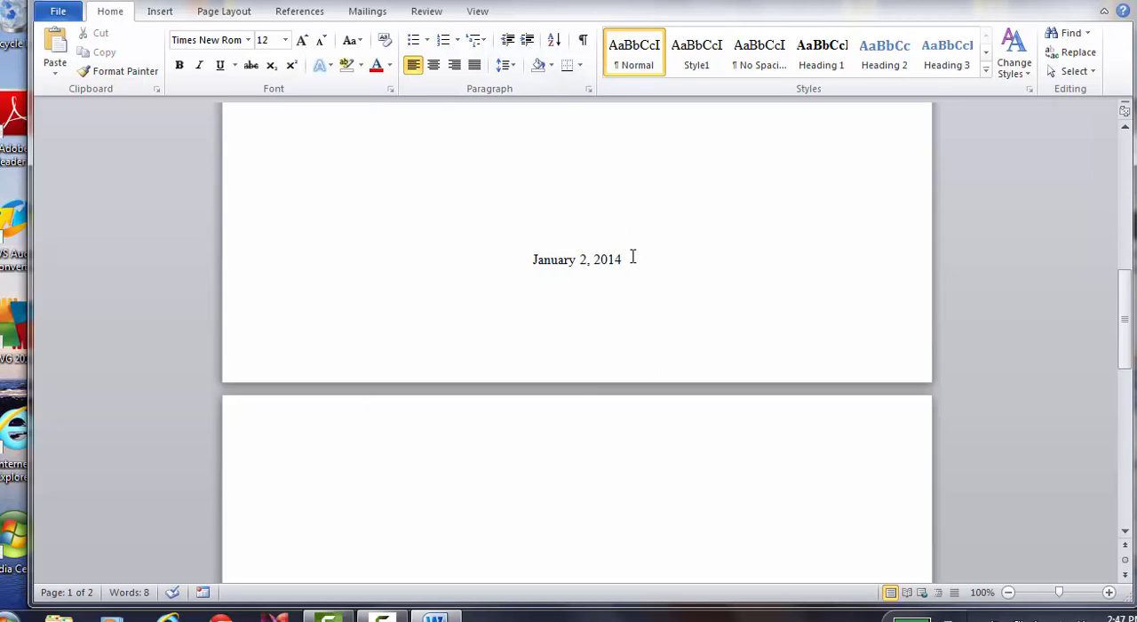
pyautogui.press('Up')
pyautogui.press('Up')
pyautogui.press('Up')
pyautogui.press('Up')
pyautogui.press('Up')
pyautogui.press('Up')
pyautogui.press('Up')
pyautogui.press('Up')
pyautogui.press('Up')
pyautogui.press('Up')
pyautogui.press('Up')
pyautogui.press('Up')
pyautogui.press('Up')
pyautogui.press('Up')
pyautogui.press('Up')
pyautogui.press('Up')
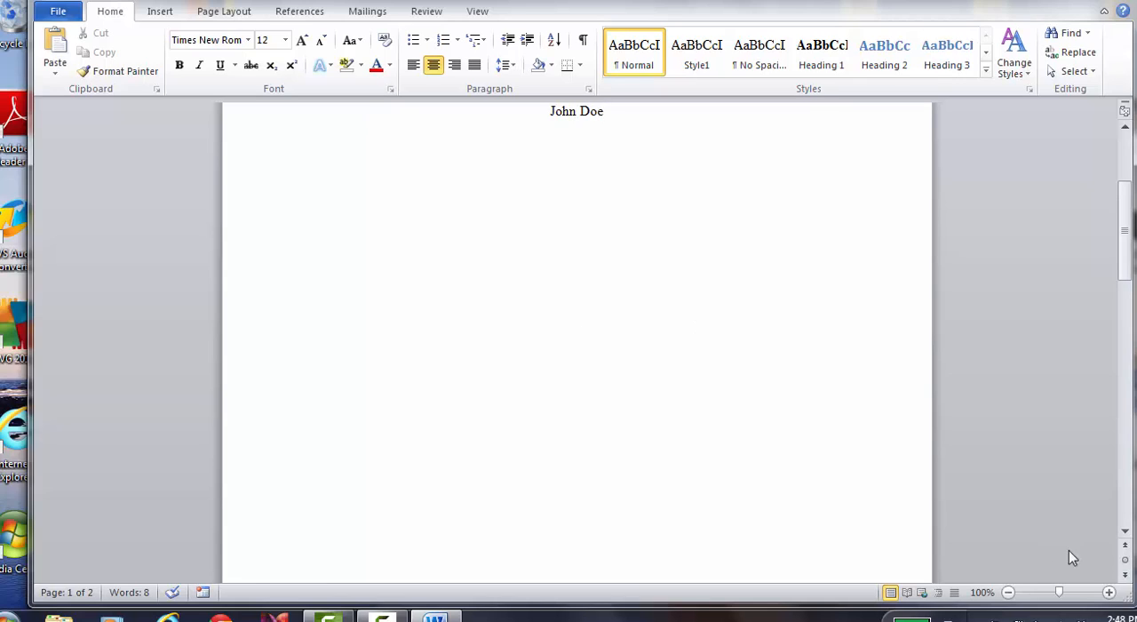
pyautogui.click(1124, 531)
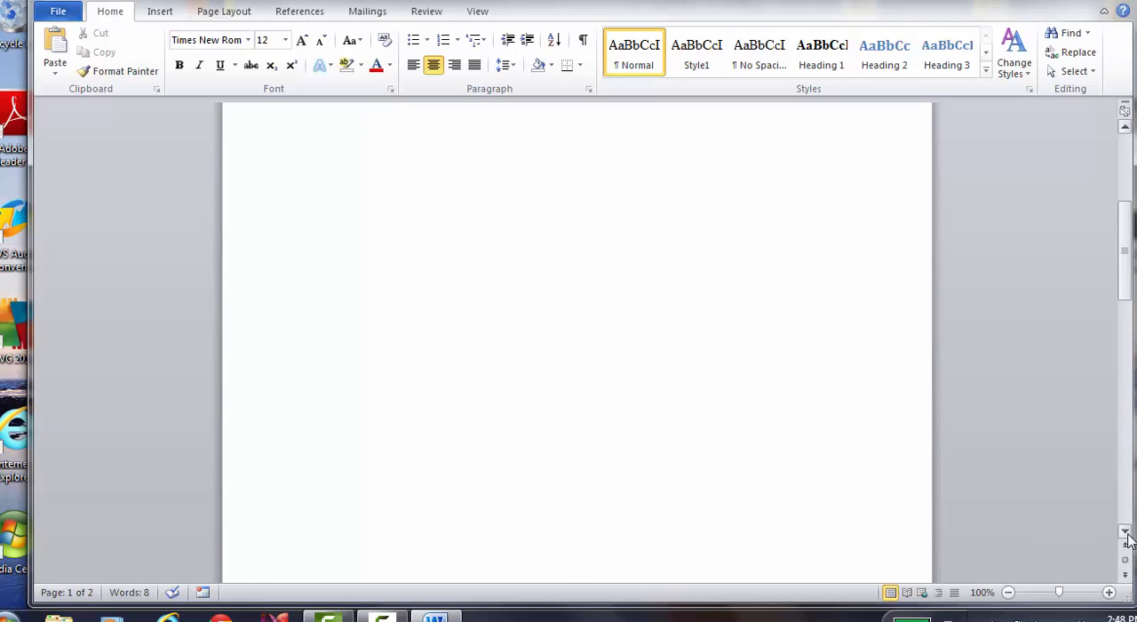
pyautogui.click(1124, 533)
pyautogui.click(1124, 533)
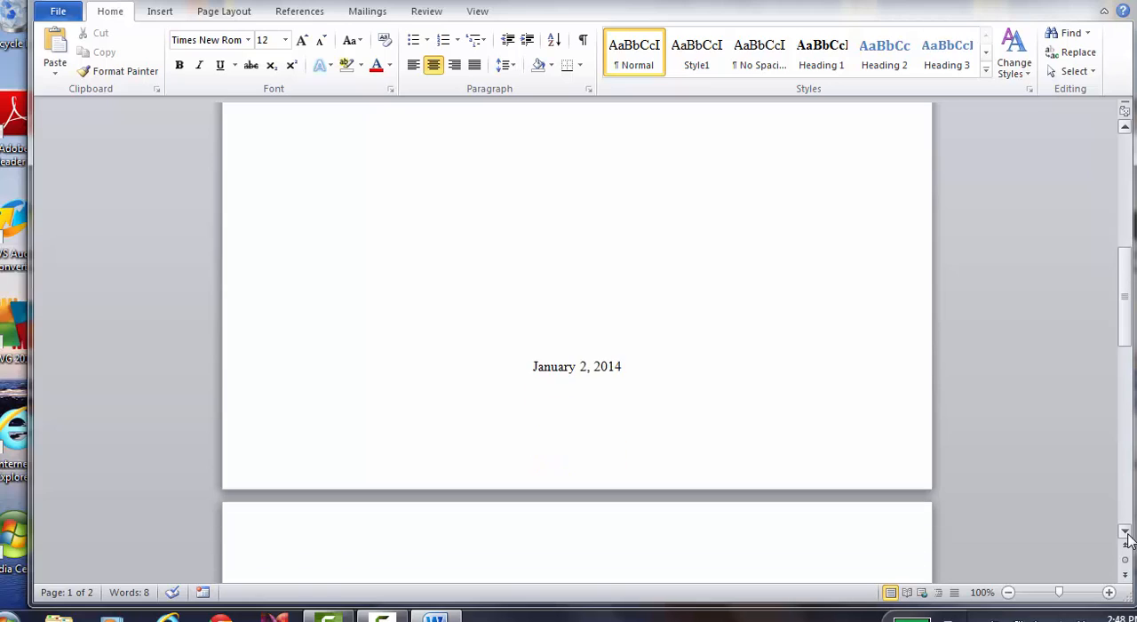
pyautogui.click(660, 361)
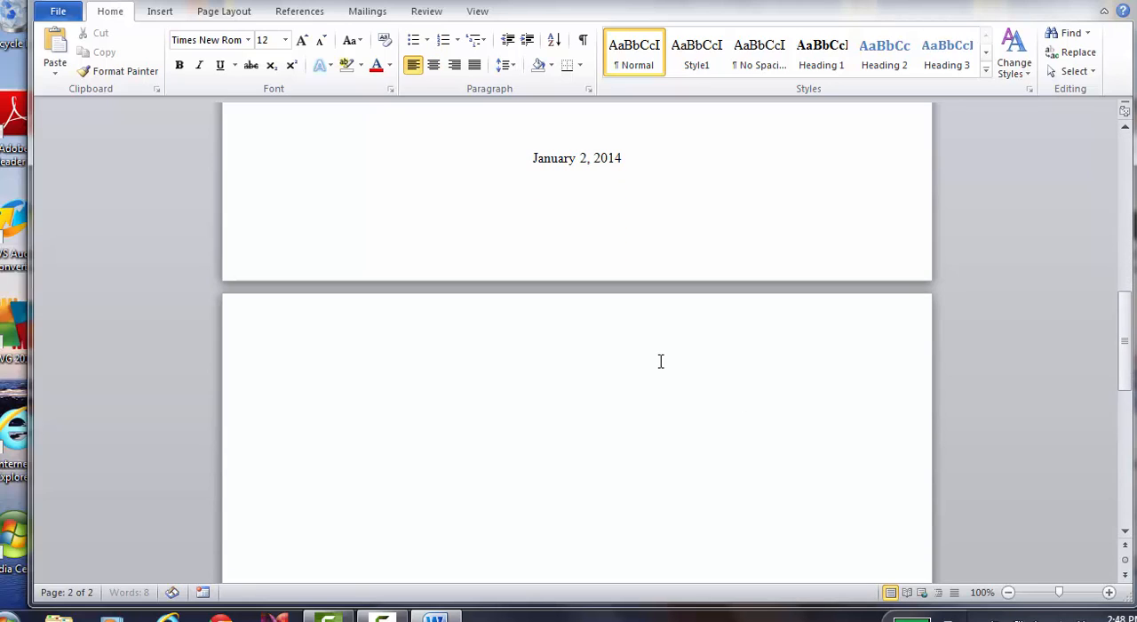
pyautogui.press('Tab')
pyautogui.write('Introduction')
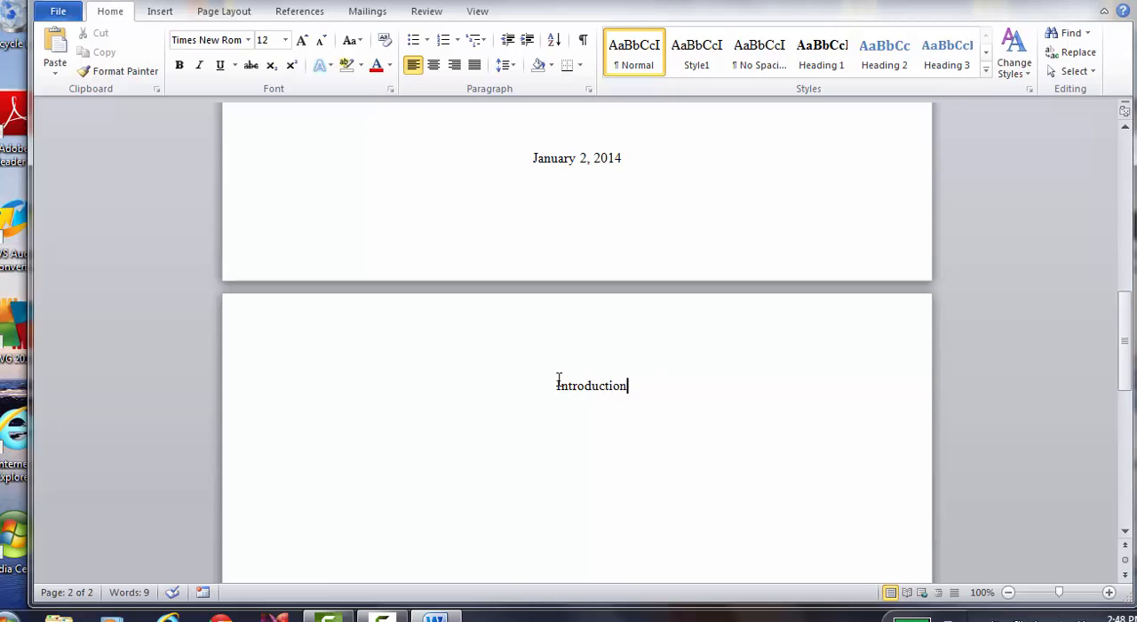
# Apply the Heading 1 style to "Introduction" and center it
pyautogui.moveTo(556, 385); pyautogui.dragTo(630, 388)
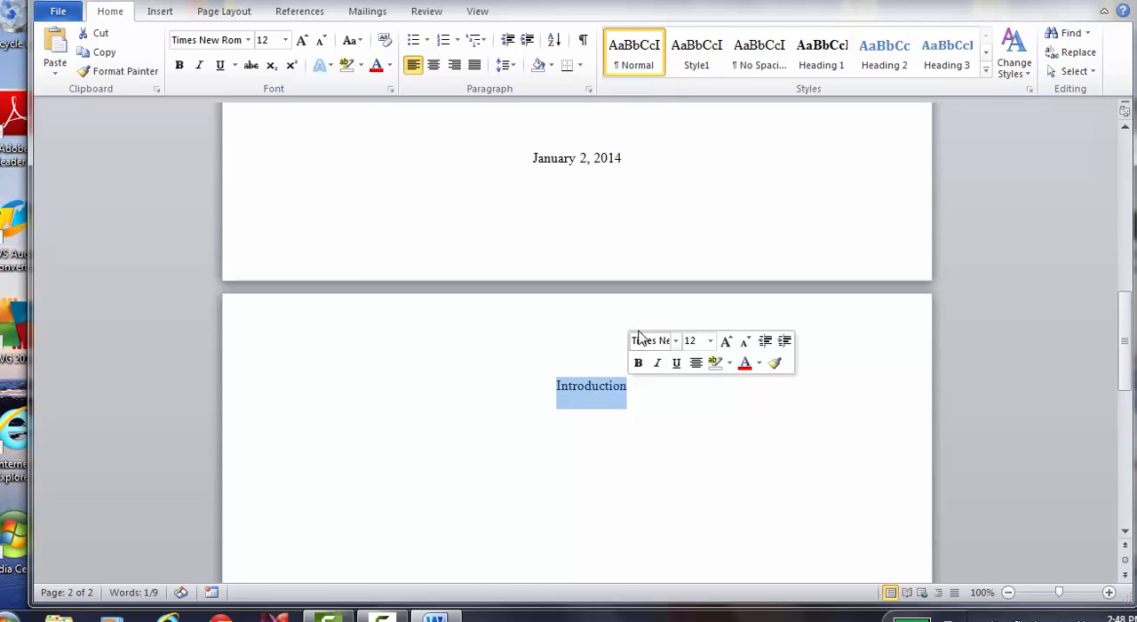
pyautogui.click(831, 69)
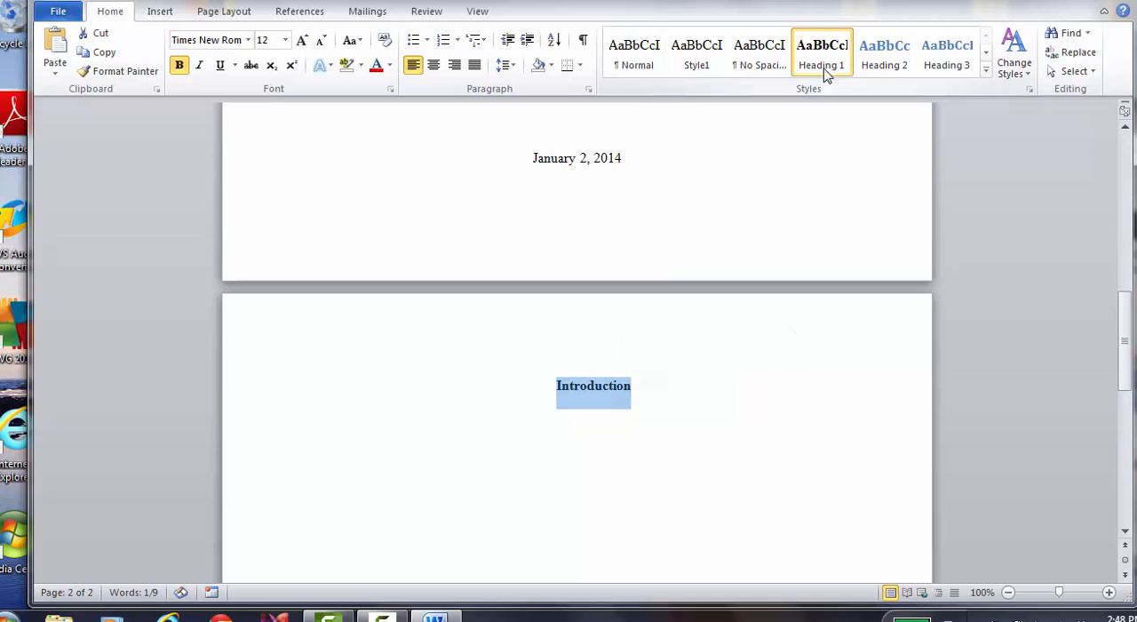
pyautogui.click(434, 66)
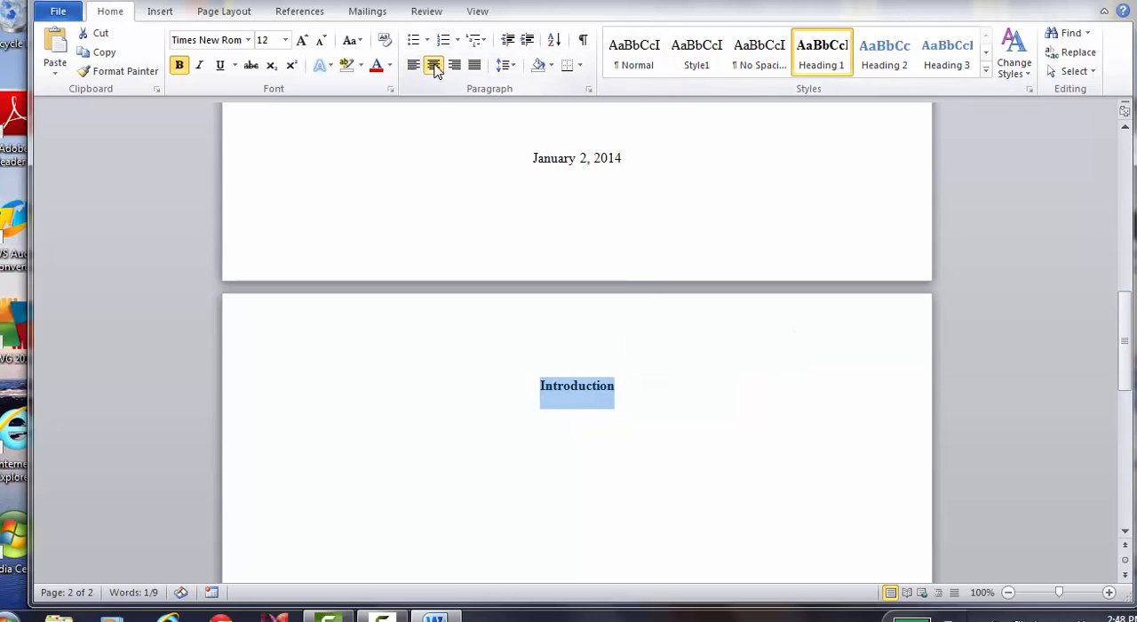
pyautogui.click(434, 66)
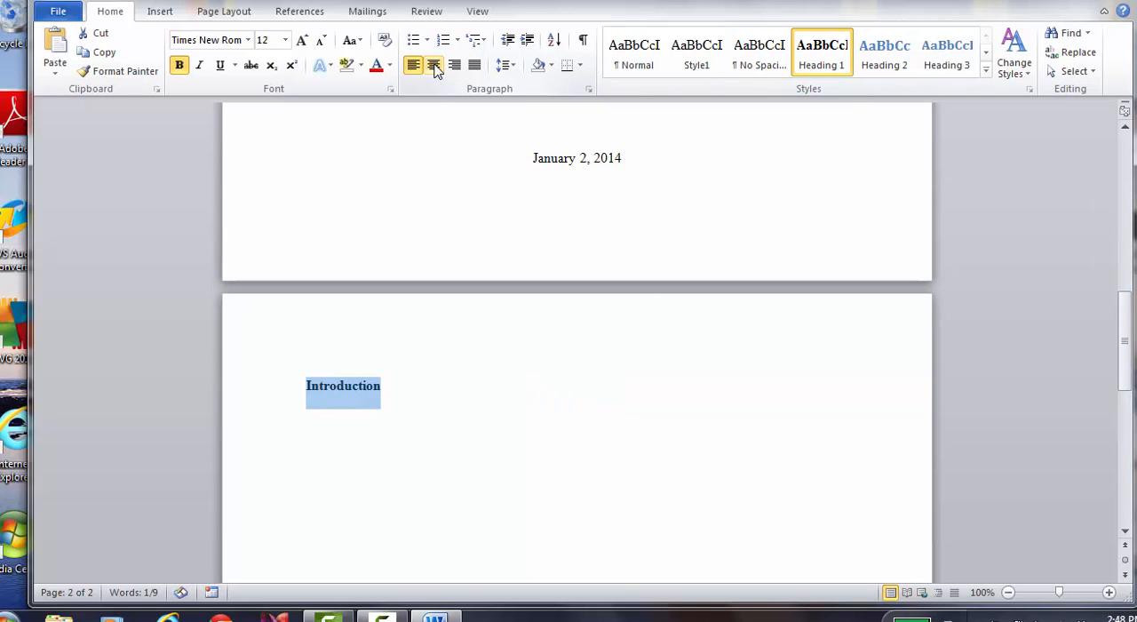
pyautogui.click(434, 67)
pyautogui.click(636, 395)
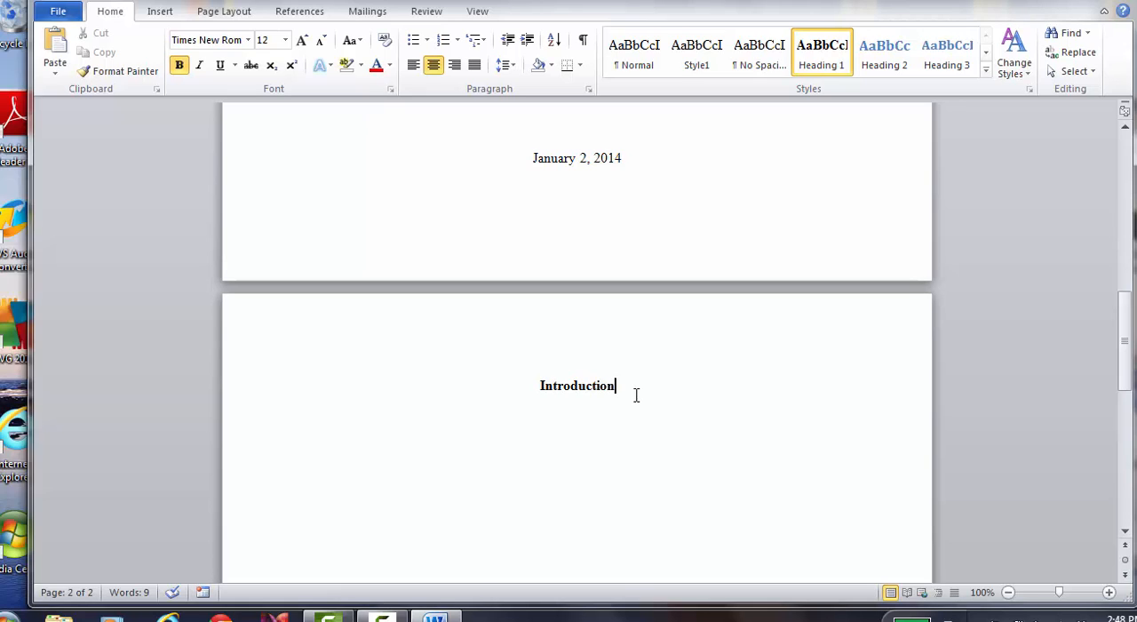
# Enter the subheadings "Student" and "Teacher" below the Introduction heading, with several blank lines before each one
pyautogui.press('Return')
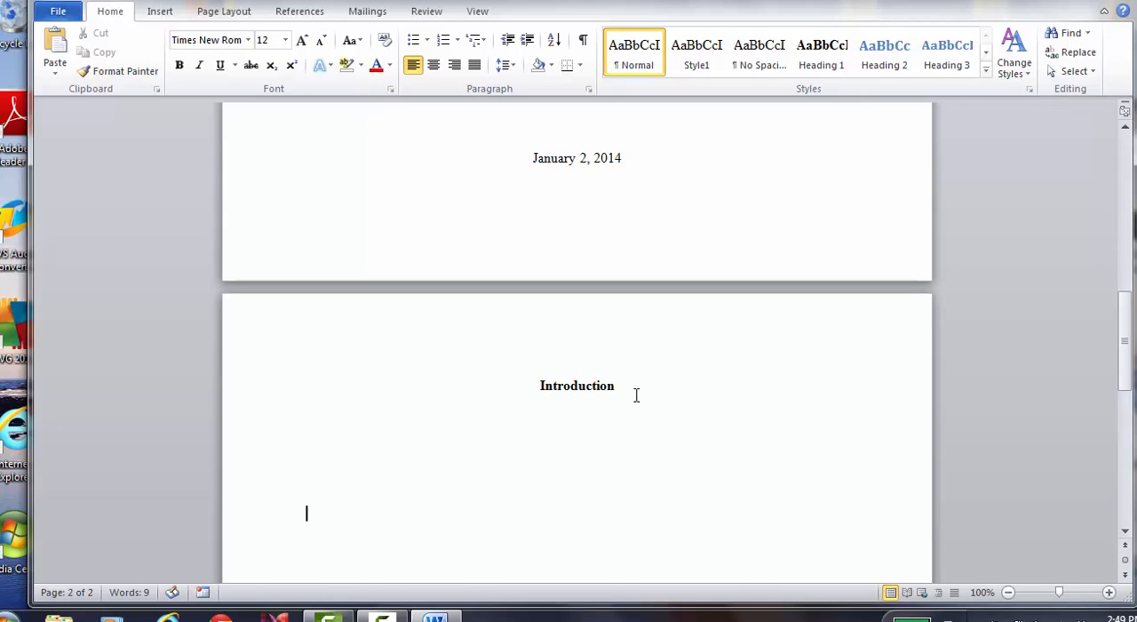
pyautogui.write('Student')
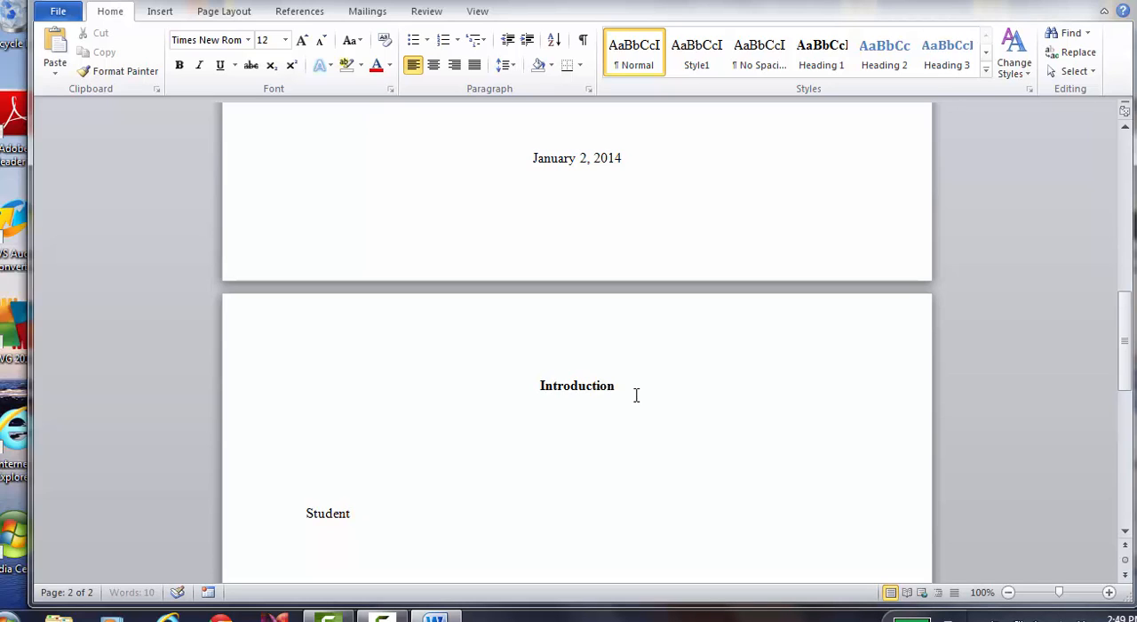
pyautogui.scroll(-3, 636, 395)
pyautogui.write('Teacher')
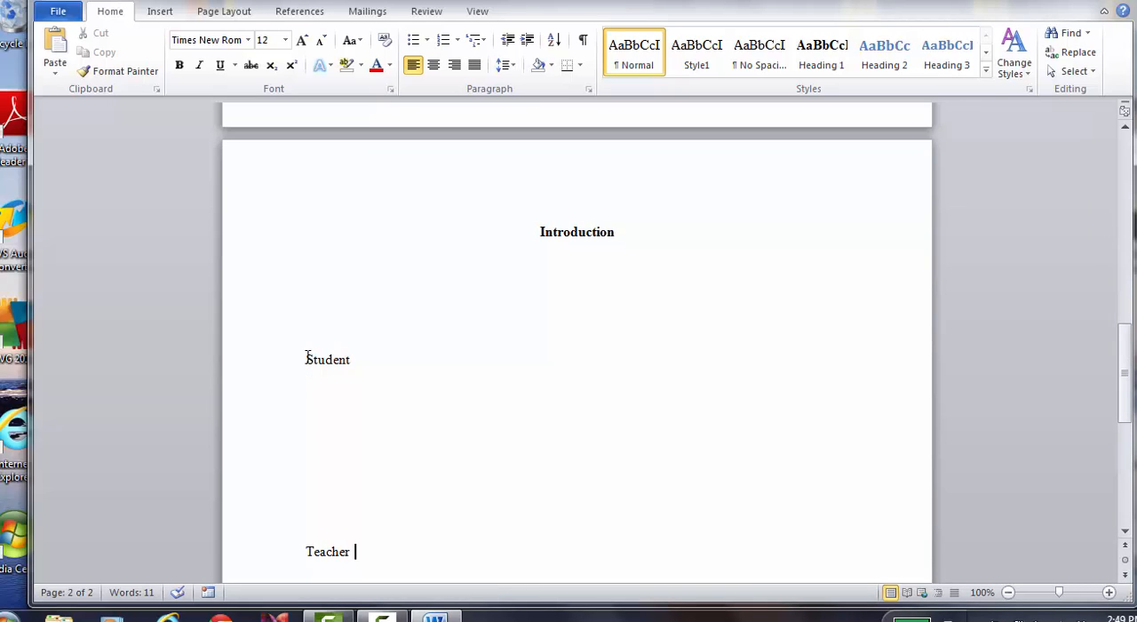
# Apply the Heading 2 style to "Student" and set its font size to 12
pyautogui.moveTo(306, 358); pyautogui.dragTo(371, 360)
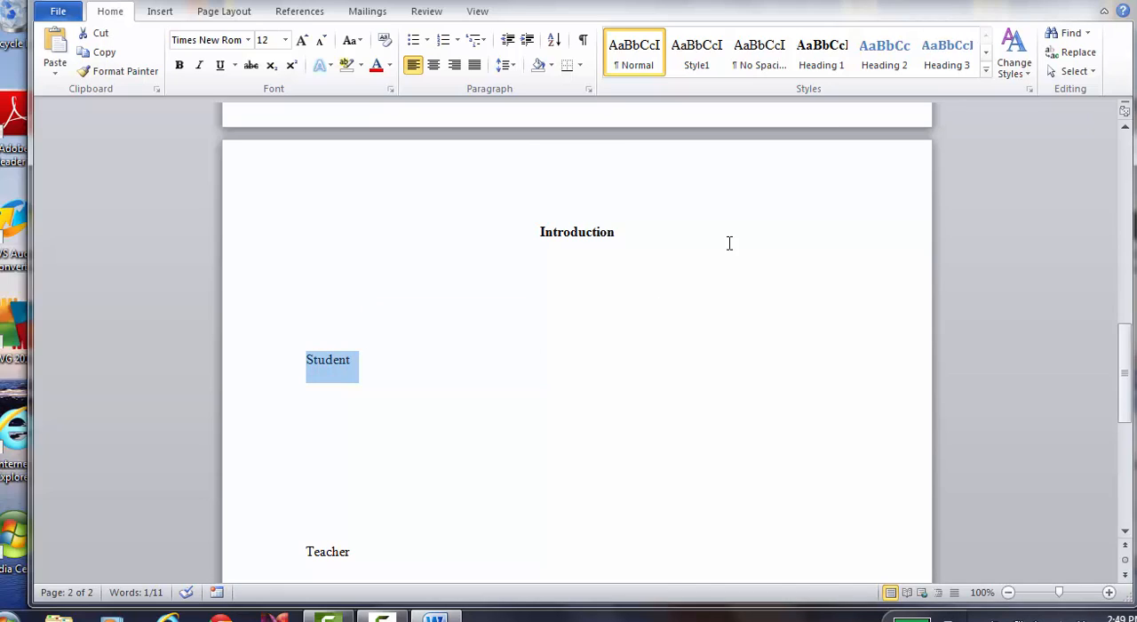
pyautogui.click(884, 56)
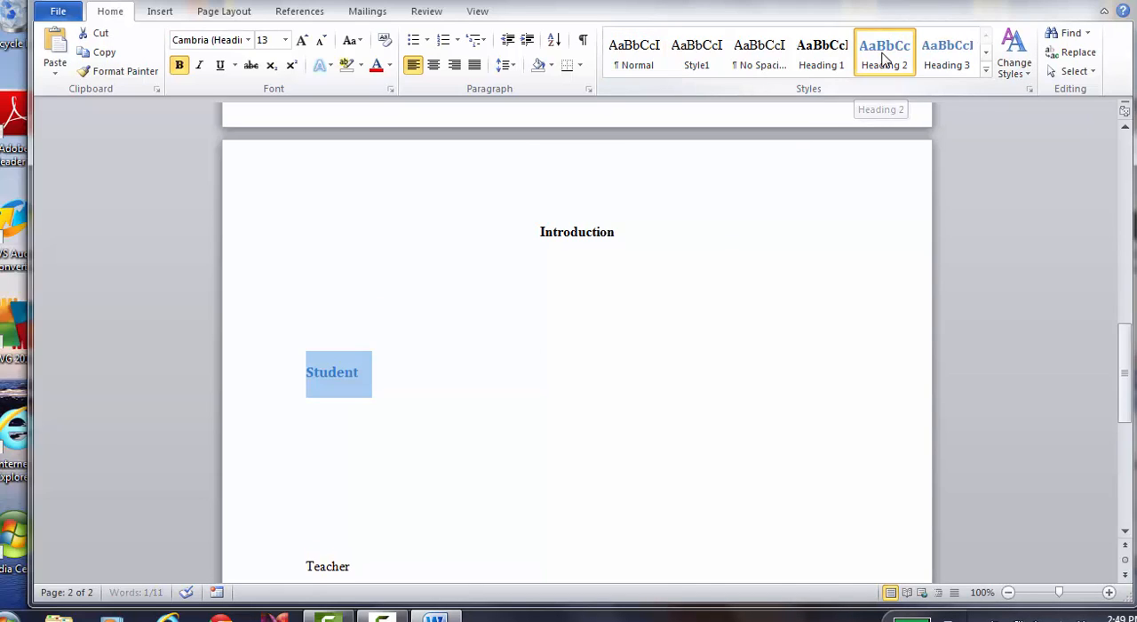
pyautogui.click(286, 41)
pyautogui.click(265, 117)
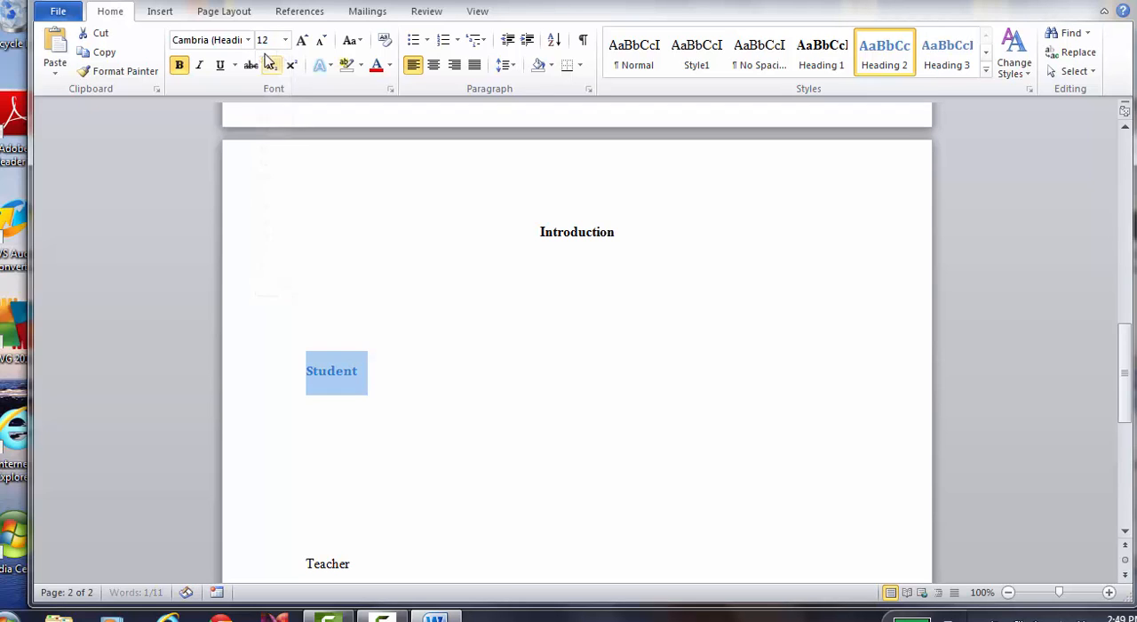
# Change the "Student" subheading to Times New Roman with the Automatic font color
pyautogui.click(248, 40)
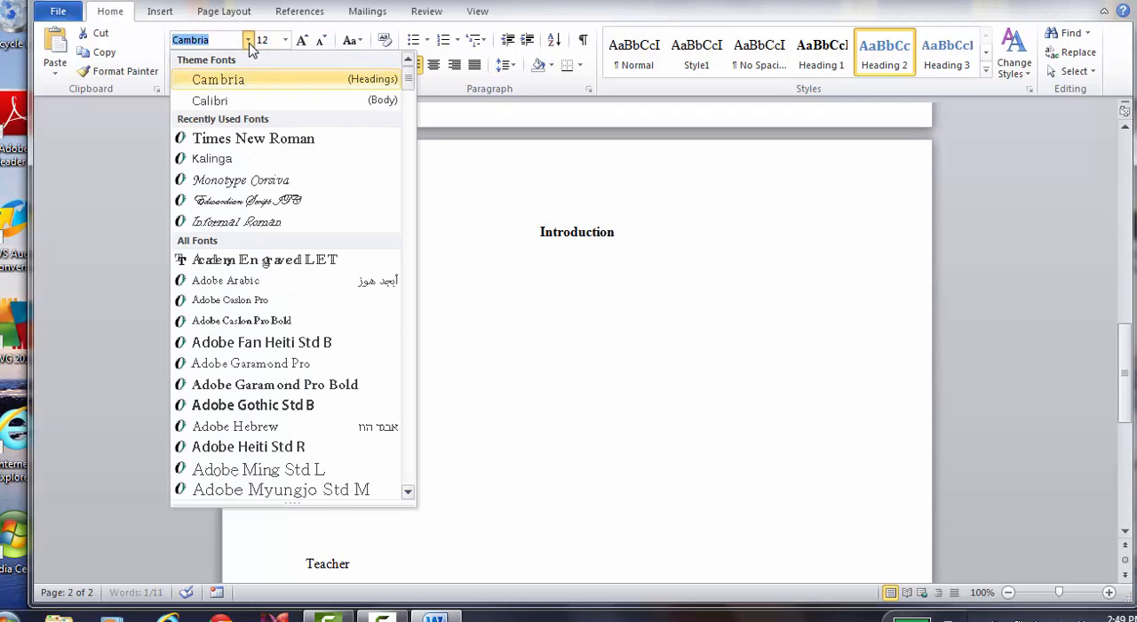
pyautogui.click(206, 138)
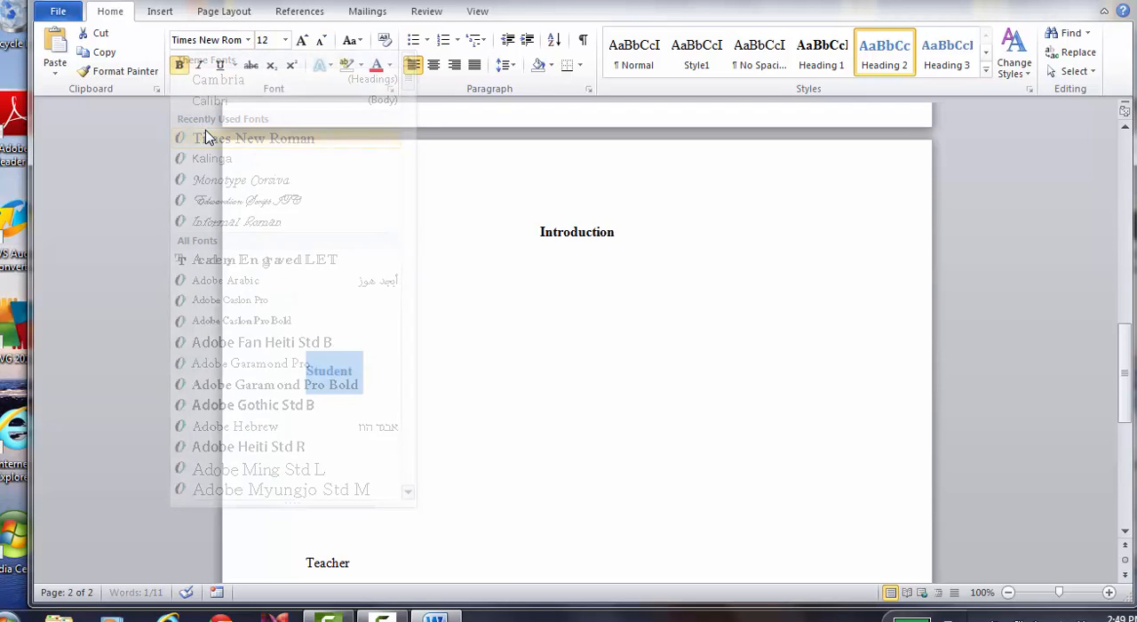
pyautogui.click(389, 66)
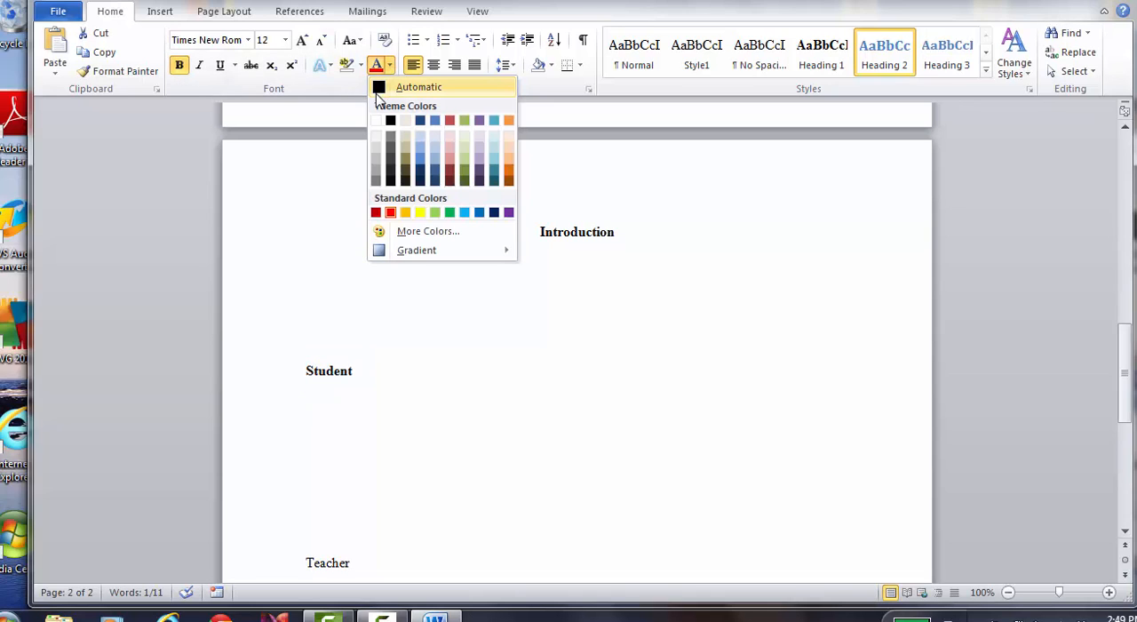
pyautogui.click(379, 92)
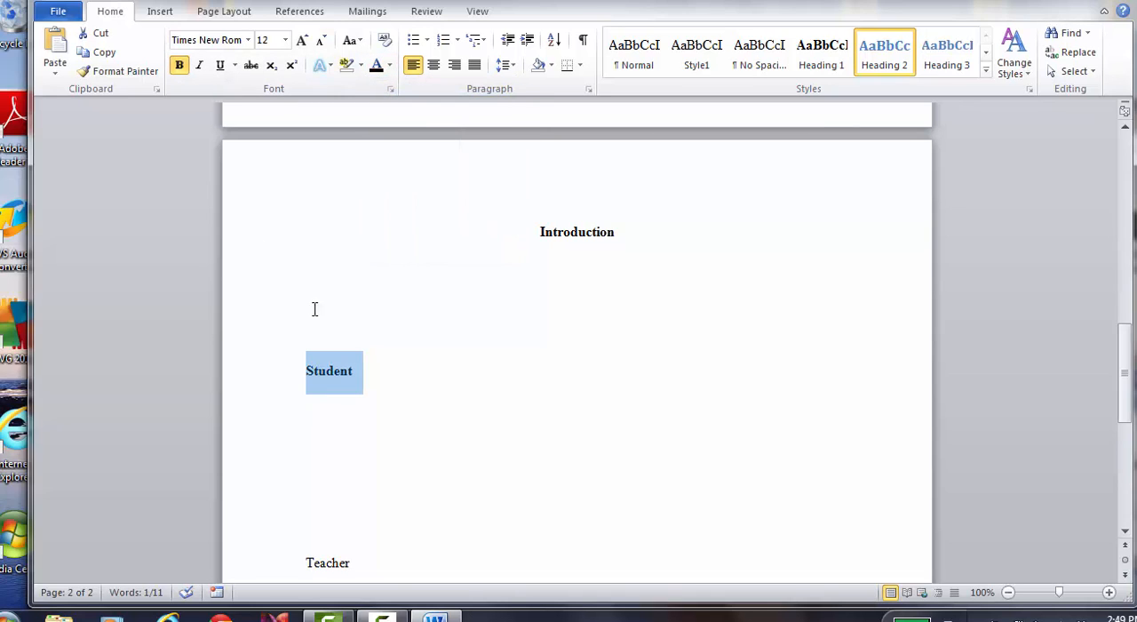
pyautogui.click(366, 388)
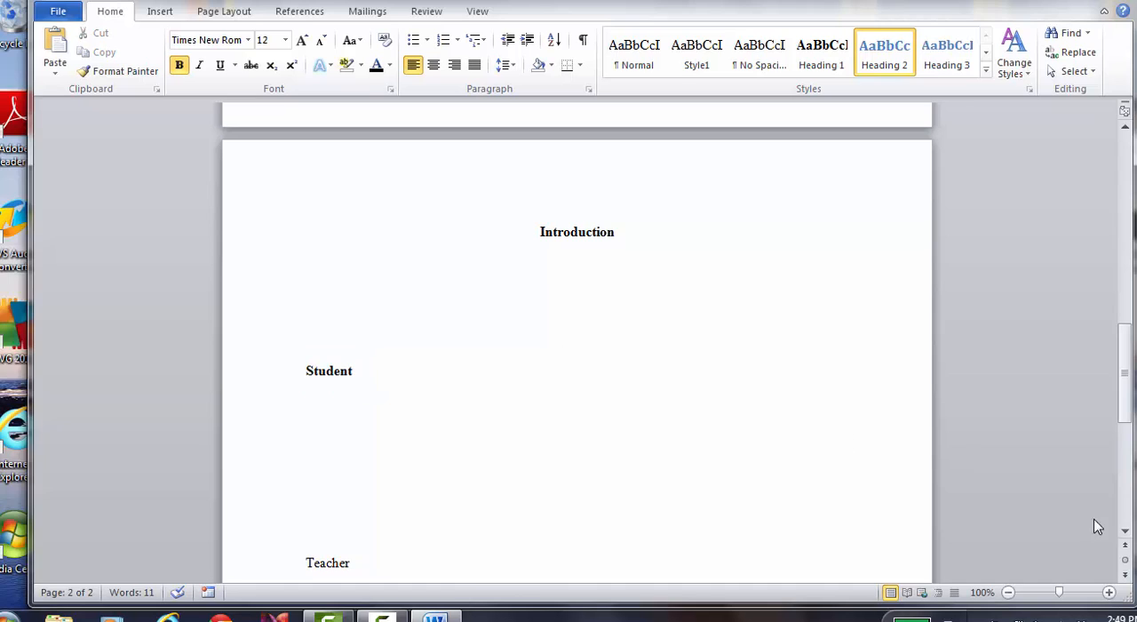
# Copy the formatting of the "Student" subheading onto "Teacher" with Format Painter
pyautogui.click(1124, 531)
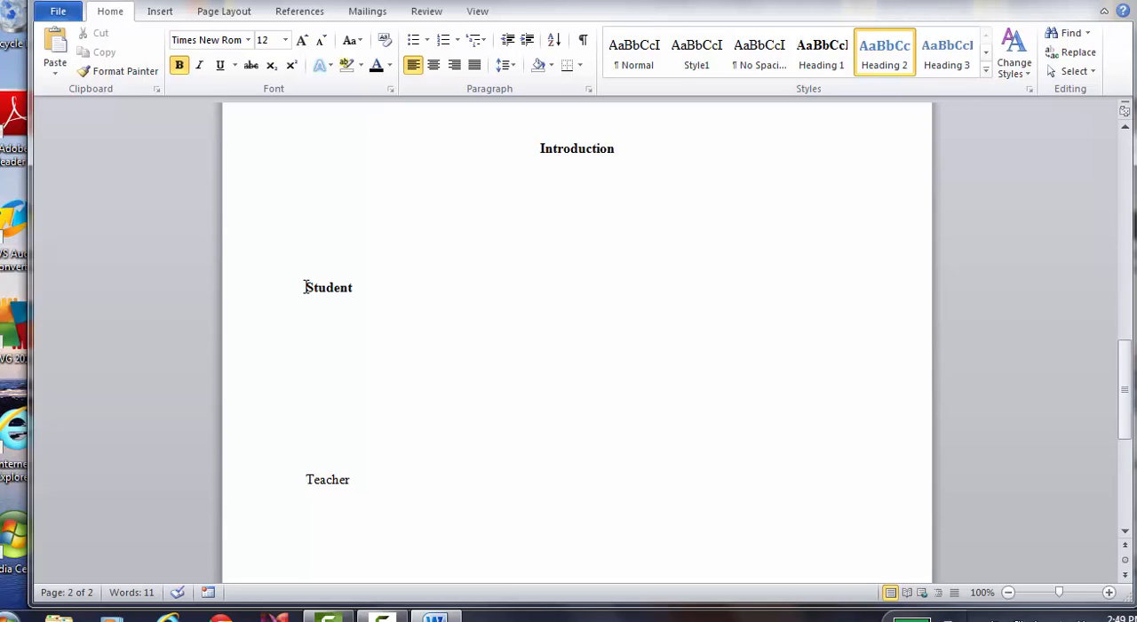
pyautogui.moveTo(305, 287); pyautogui.dragTo(356, 287)
pyautogui.click(130, 71)
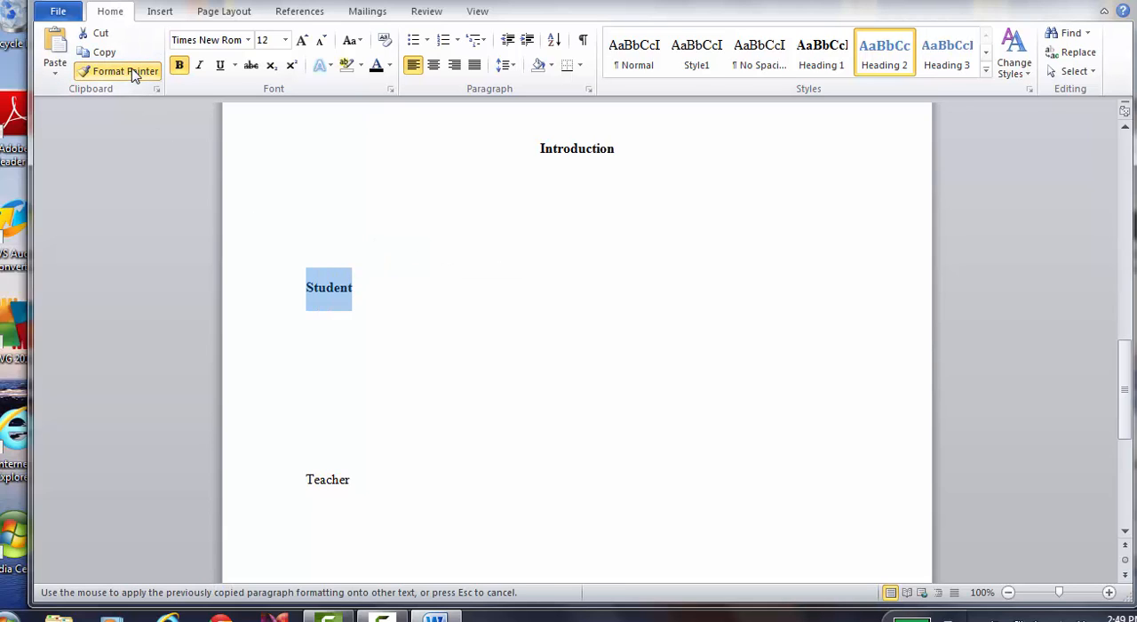
pyautogui.moveTo(299, 480); pyautogui.dragTo(353, 482)
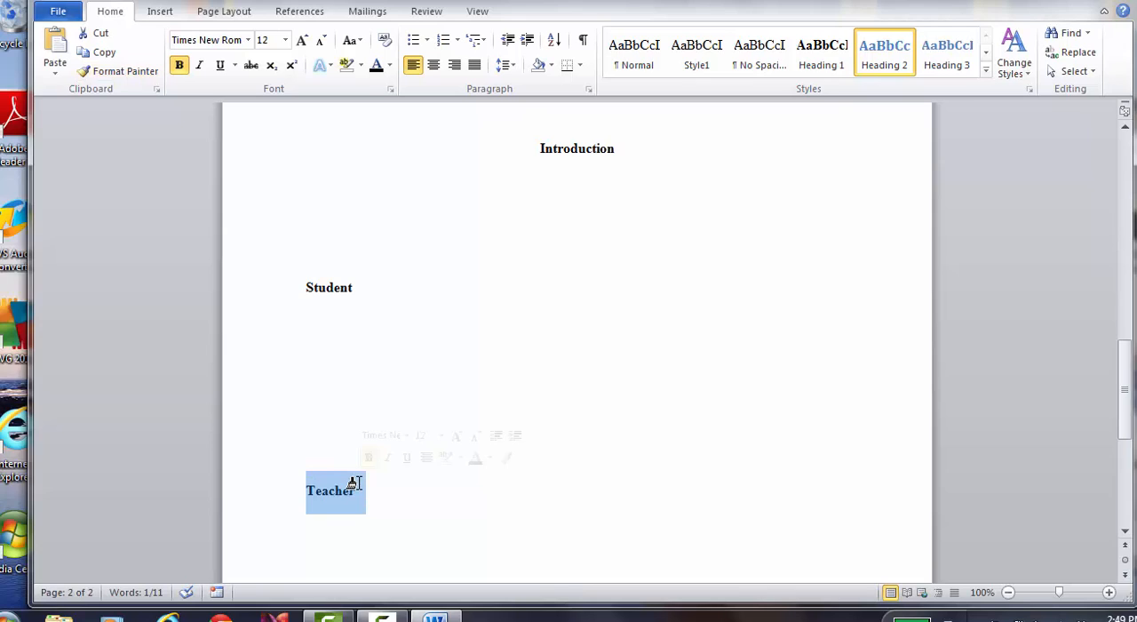
pyautogui.click(357, 484)
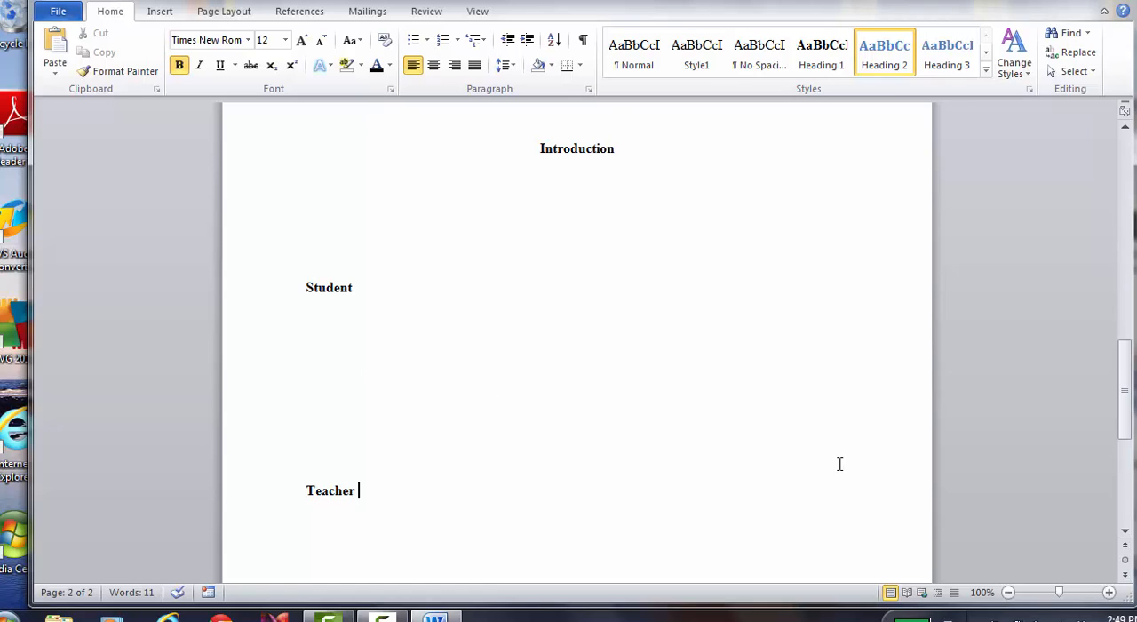
# Add blank lines below the "Teacher" subheading and insert a page break to start a third page
pyautogui.moveTo(1124, 531); pyautogui.dragTo(1125, 531)
pyautogui.click(725, 469)
pyautogui.press('Return')
pyautogui.press('Return')
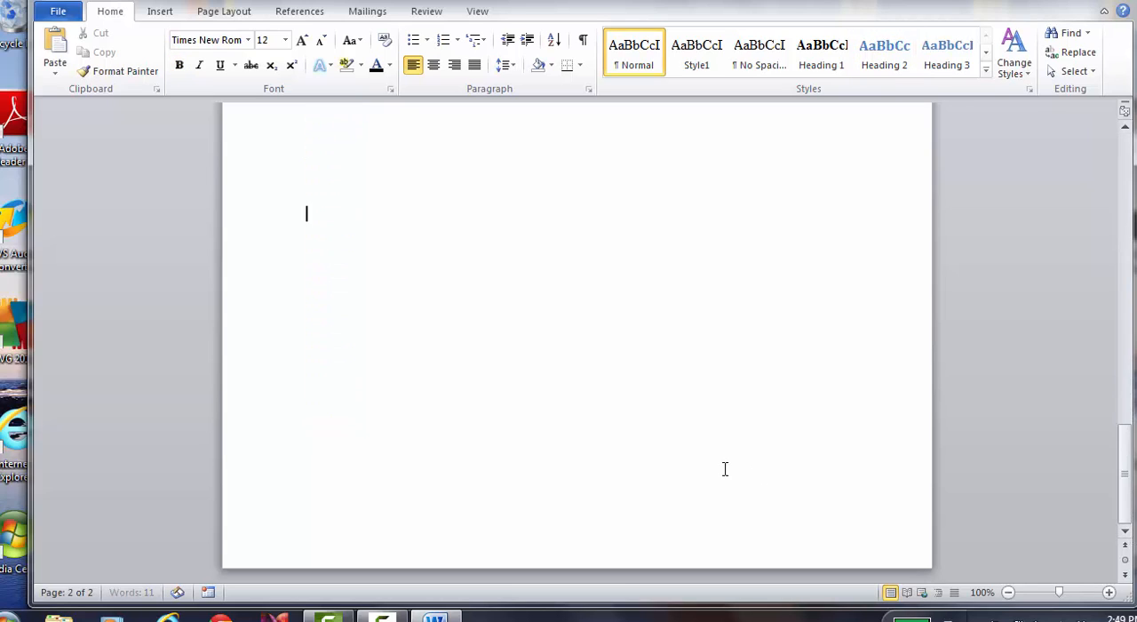
pyautogui.hotkey('ctrl', 'Return')
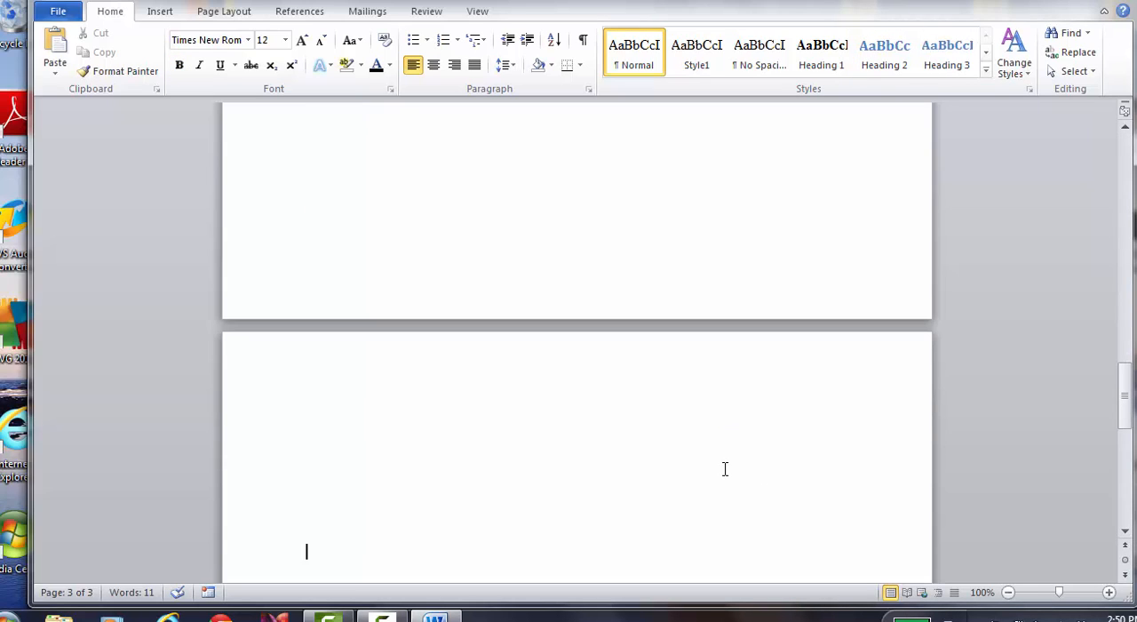
# Remove the extra blank lines on the new page and enter the indented heading "School" on its first line
pyautogui.press('BackSpace')
pyautogui.press('BackSpace')
pyautogui.press('BackSpace')
pyautogui.press('Return')
pyautogui.press('Tab')
pyautogui.press('Tab')
pyautogui.write('Sch')
# Apply the Heading 1 style to "School" and center it
pyautogui.moveTo(516, 421); pyautogui.dragTo(565, 418)
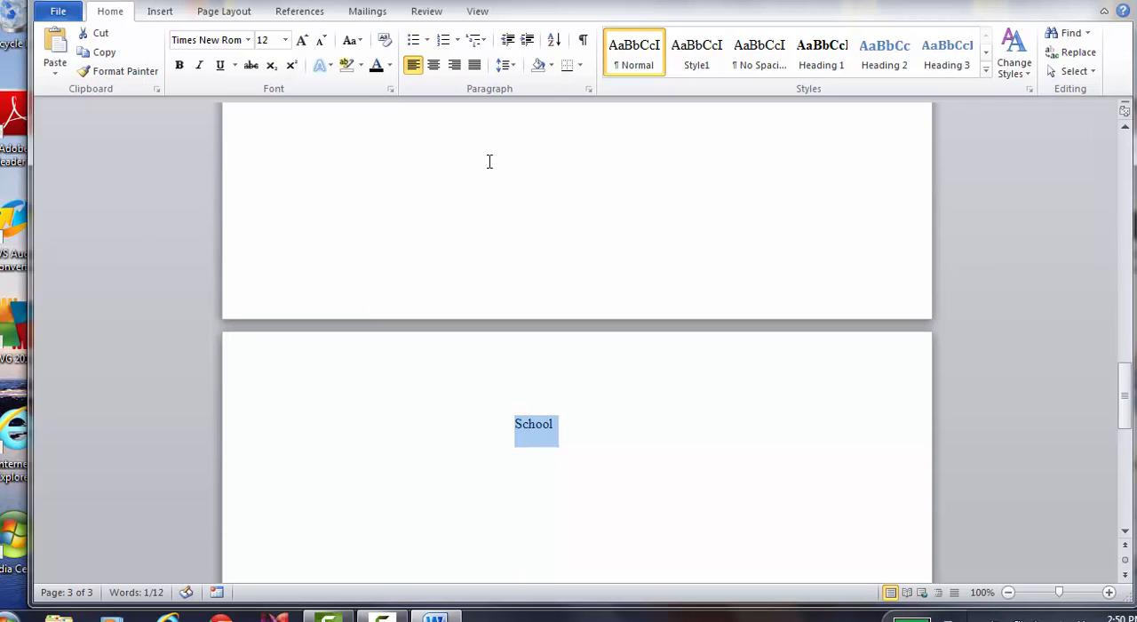
pyautogui.click(433, 65)
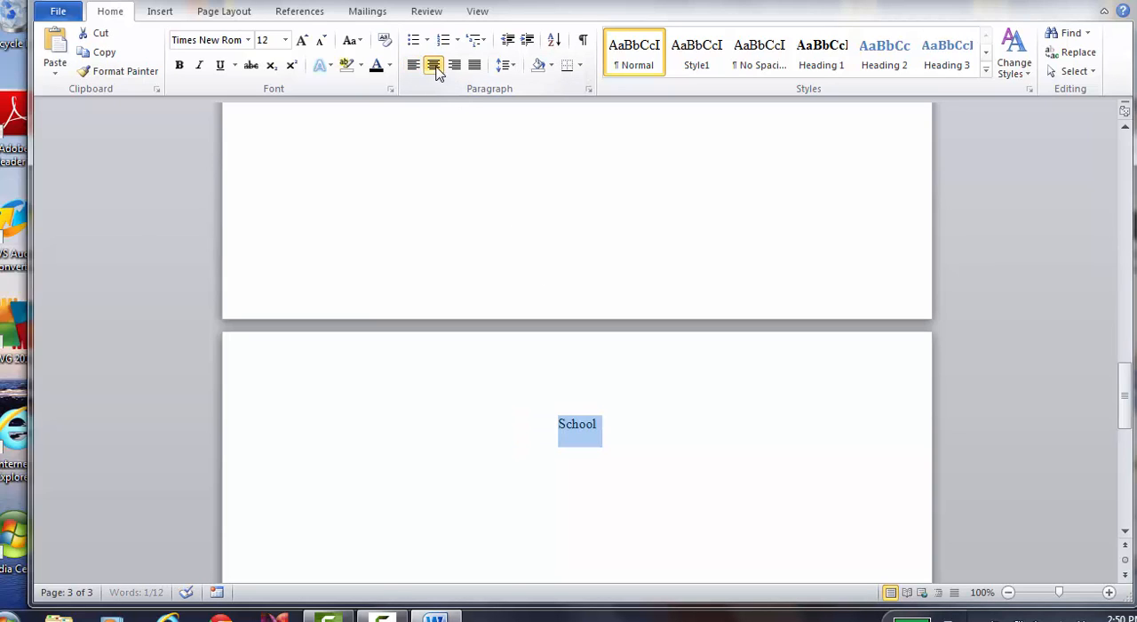
pyautogui.click(824, 50)
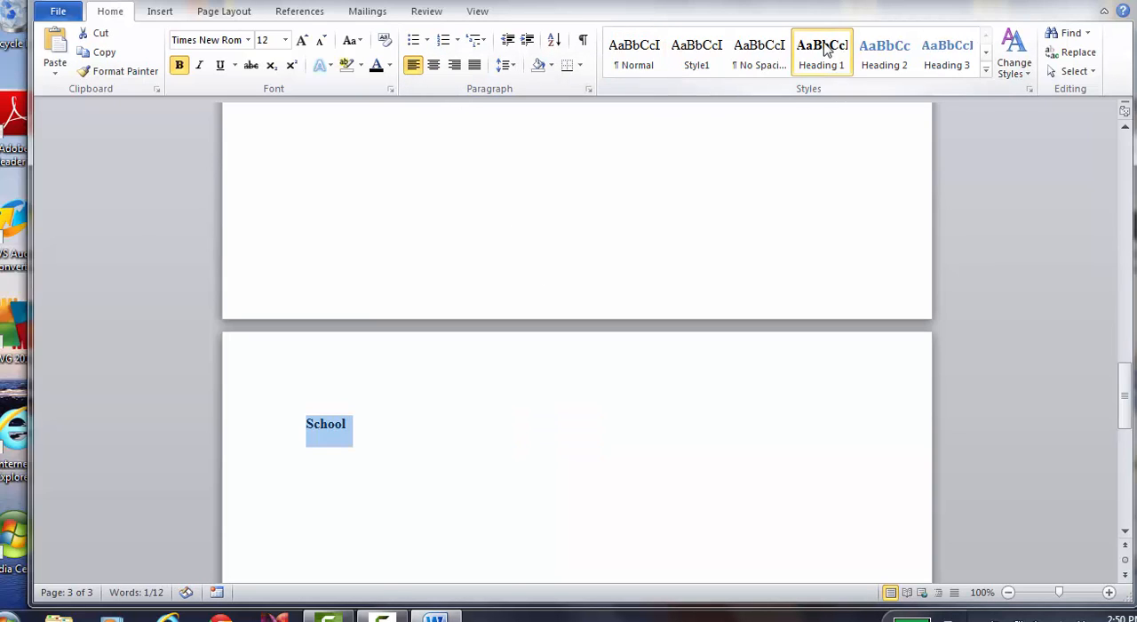
pyautogui.click(434, 67)
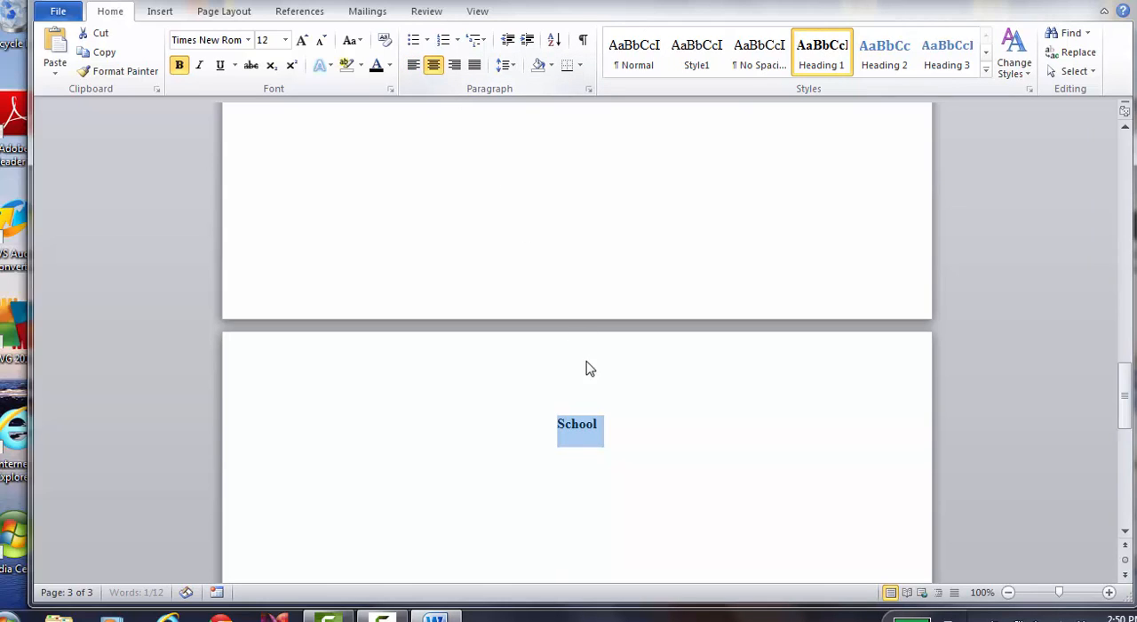
pyautogui.click(610, 428)
# Enter the subheading "Project 1" below the "School" heading, leaving a few blank lines between them
pyautogui.press('Return')
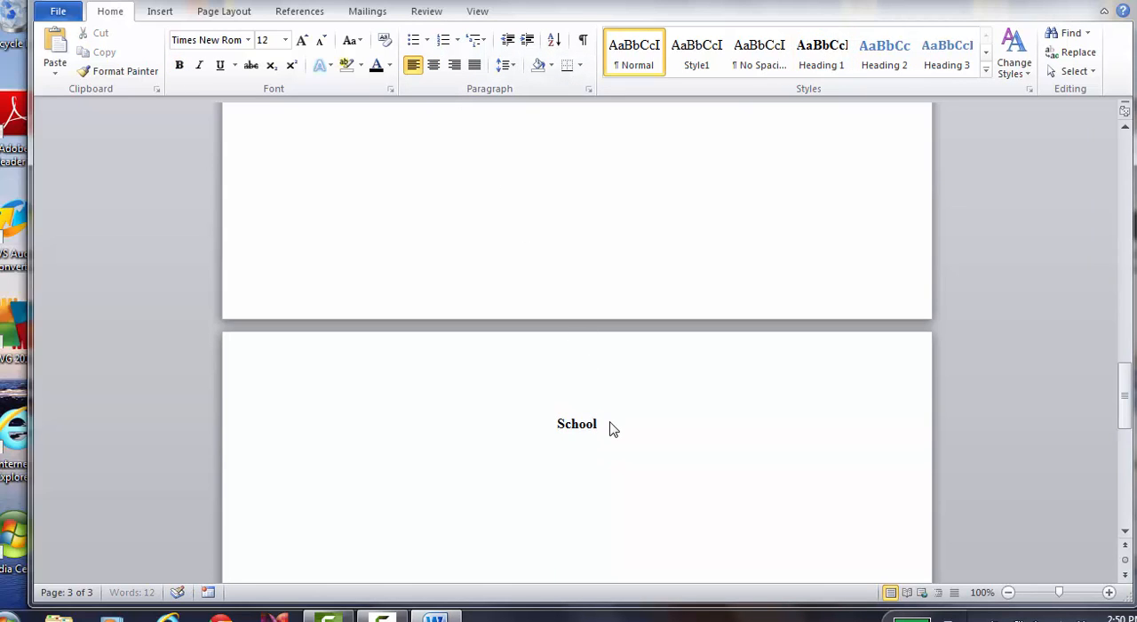
pyautogui.press('Return')
pyautogui.press('Return')
pyautogui.press('Return')
pyautogui.press('BackSpace')
pyautogui.press('BackSpace')
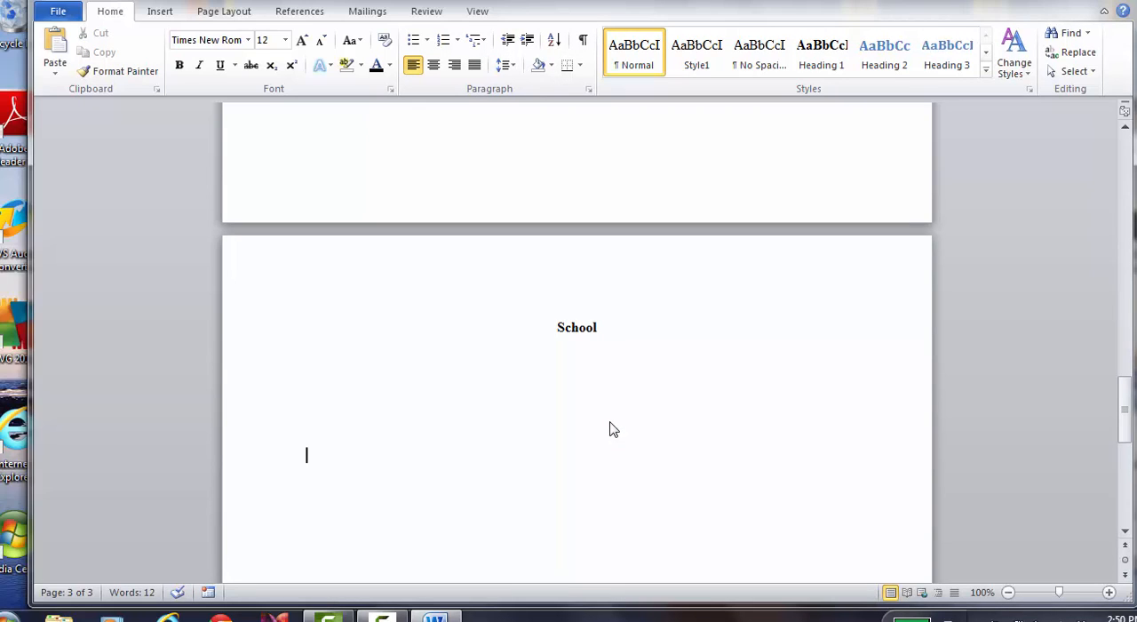
pyautogui.write('Project 1')
# Enter the subheading "Project 2" several blank lines below "Project 1"
pyautogui.press('Return')
pyautogui.press('Return')
pyautogui.press('Return')
pyautogui.press('Return')
pyautogui.press('Return')
pyautogui.press('Return')
pyautogui.write('Pro')
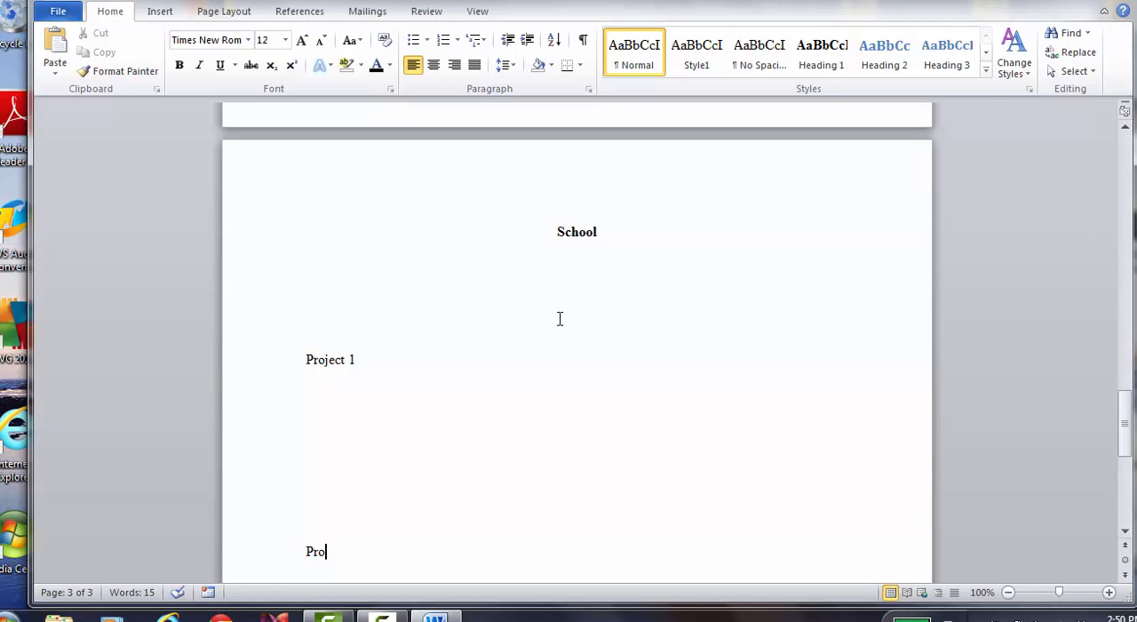
pyautogui.write('ject 2')
# Enter the subheading "Project 3" five lines below "Project 2"
pyautogui.press('Return')
pyautogui.press('Return')
pyautogui.press('Return')
pyautogui.press('Return')
pyautogui.press('Return')
pyautogui.press('Return')
pyautogui.press('Return')
pyautogui.press('Return')
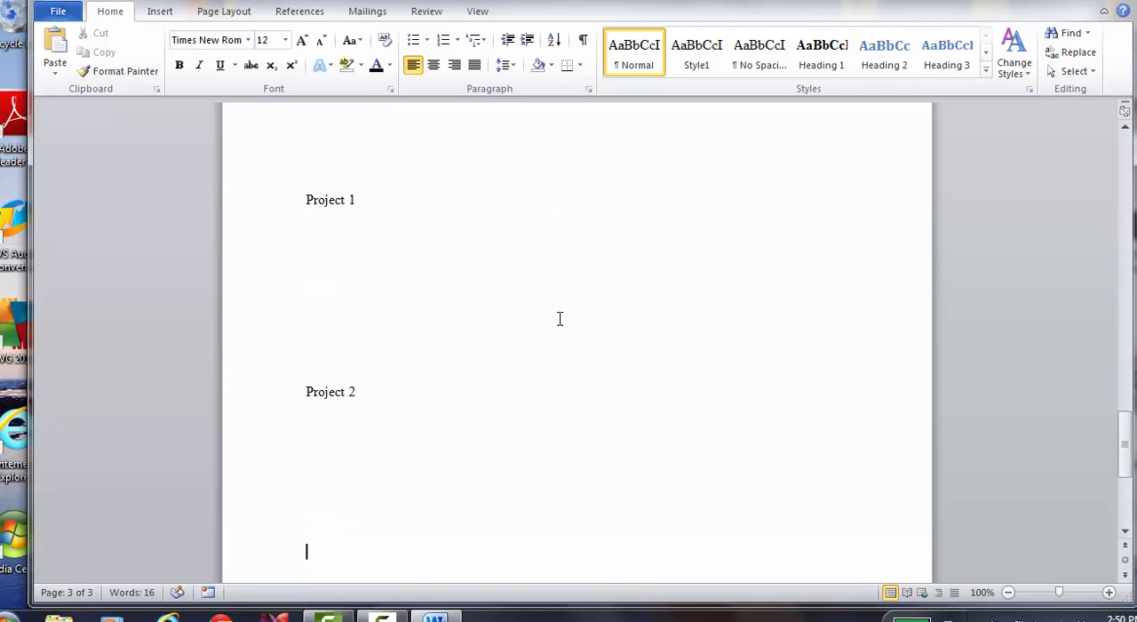
pyautogui.write('Project 3')
# Copy the "Teacher" subheading's formatting onto "Project 1" with Format Painter kept on for repeated use
pyautogui.press('pageup')
pyautogui.press('pageup')
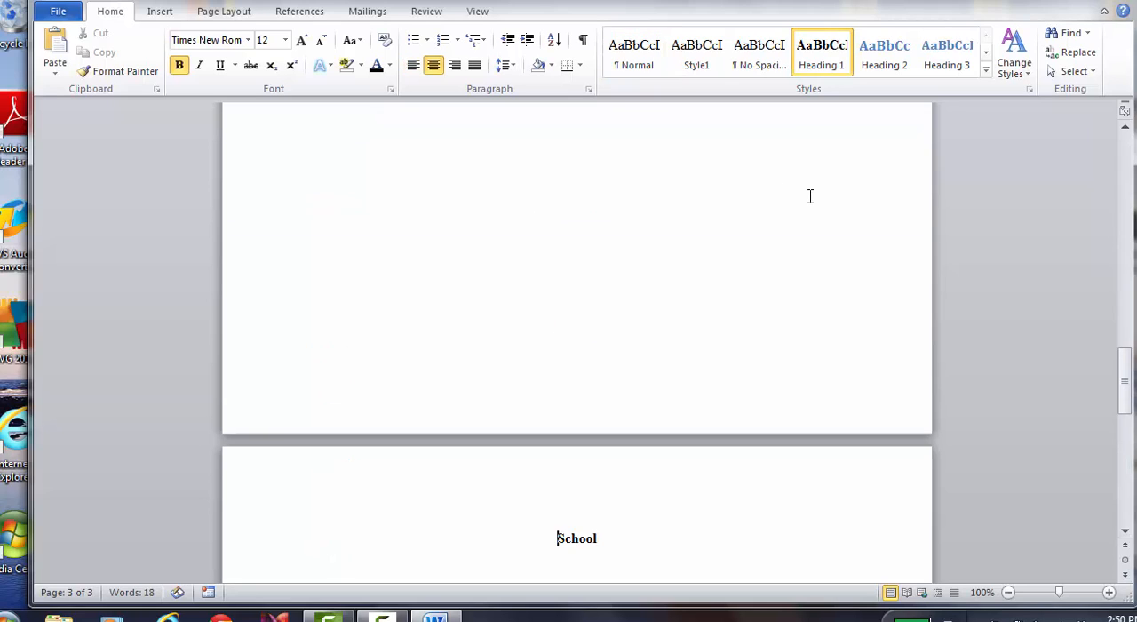
pyautogui.press('pagedown')
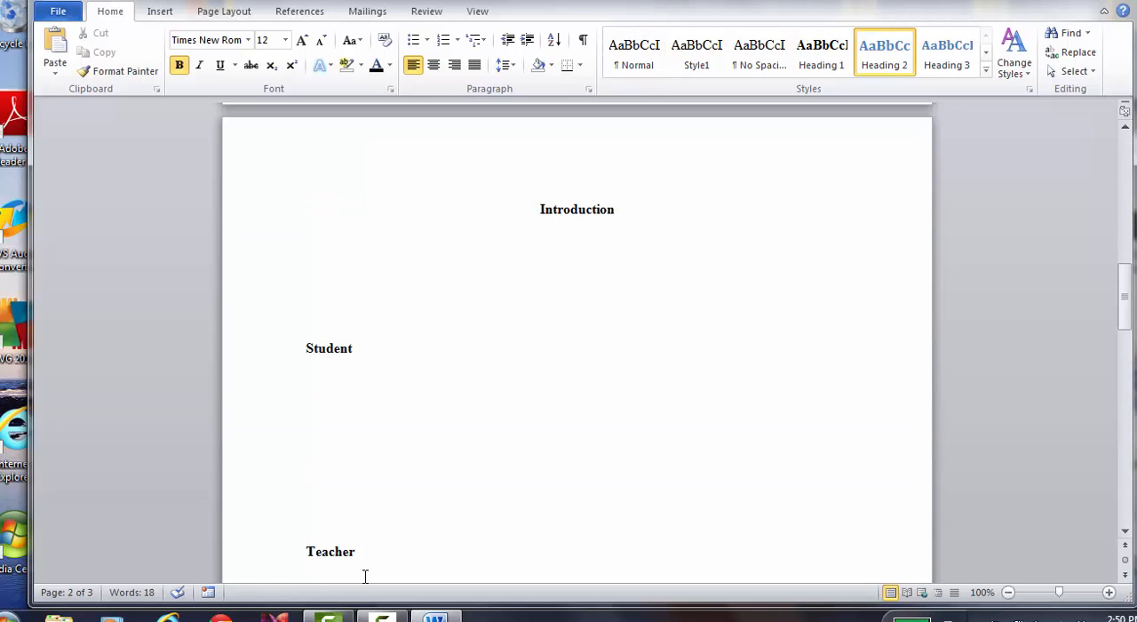
pyautogui.moveTo(305, 550); pyautogui.dragTo(359, 551)
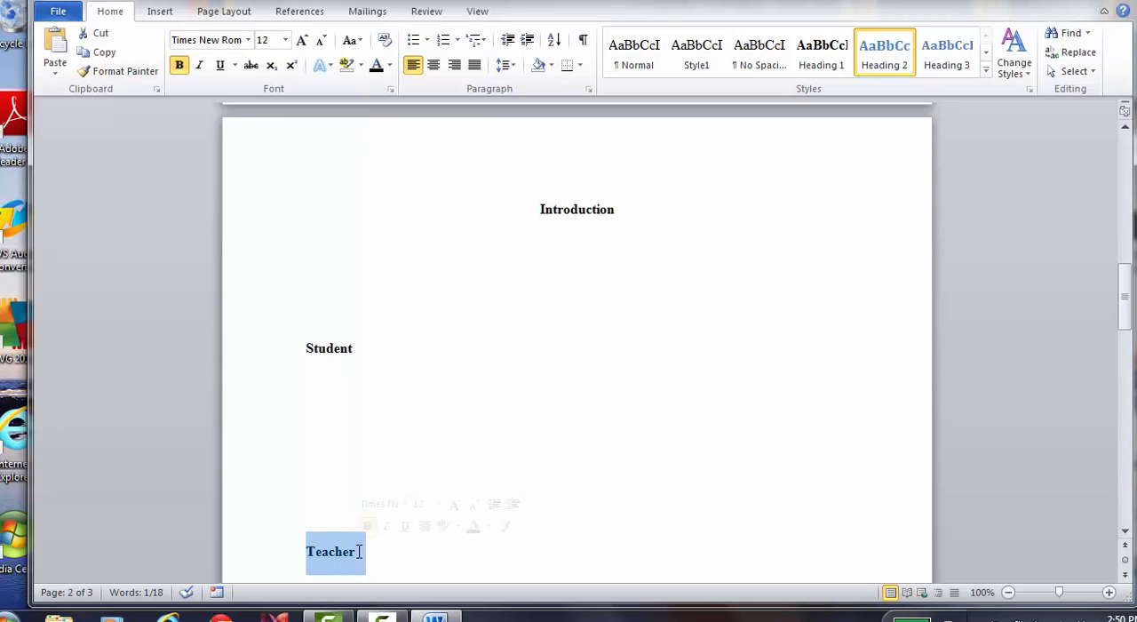
pyautogui.click(130, 75)
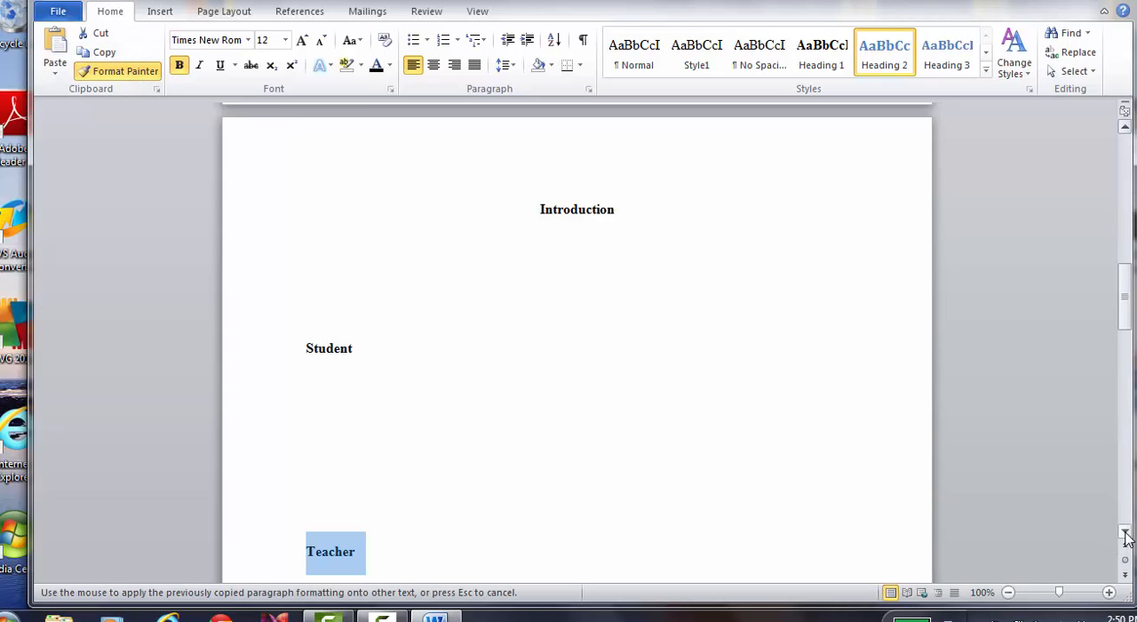
pyautogui.moveTo(1125, 535); pyautogui.dragTo(1125, 534)
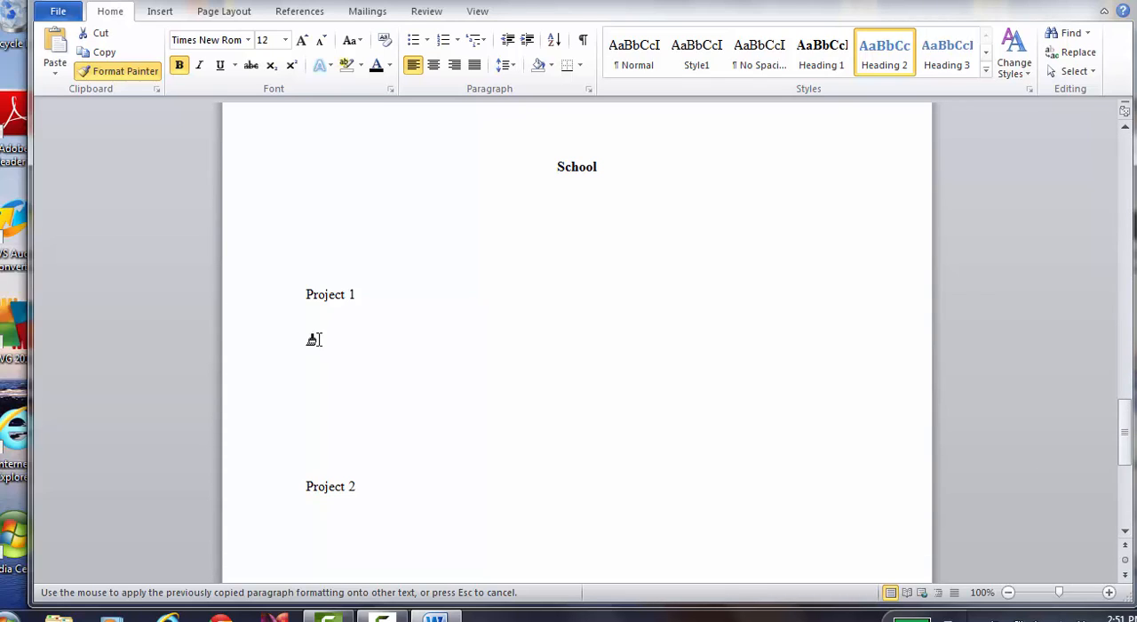
pyautogui.moveTo(299, 293); pyautogui.dragTo(352, 296)
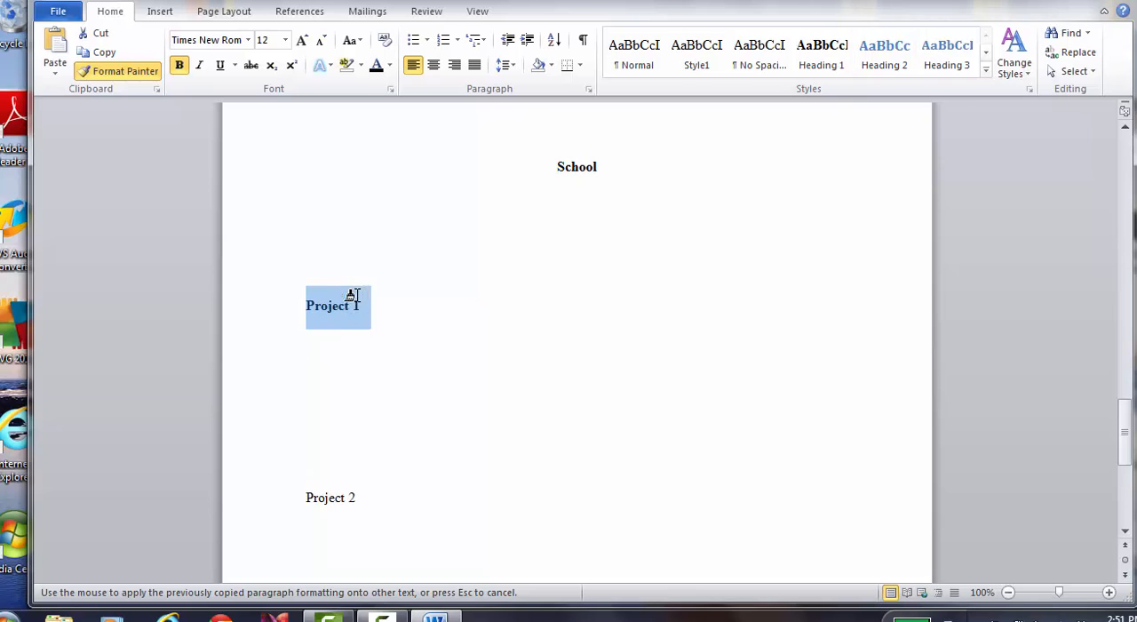
# Paint the same copied formatting onto "Project 2" and "Project 3", and turn Format Painter off
pyautogui.moveTo(299, 496); pyautogui.dragTo(361, 500)
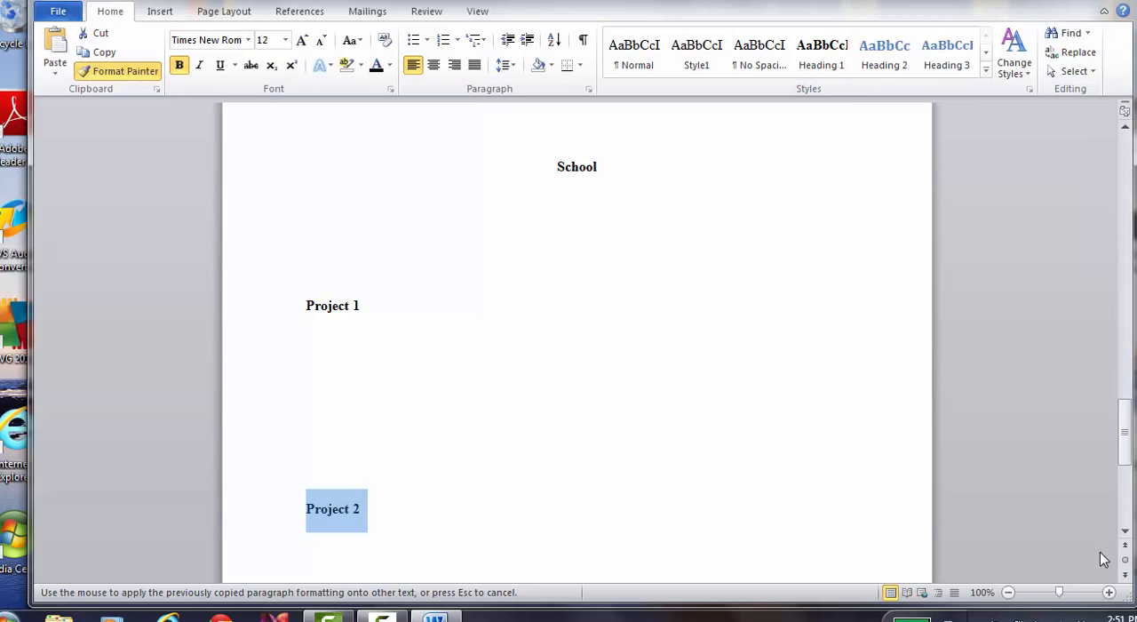
pyautogui.click(1123, 533)
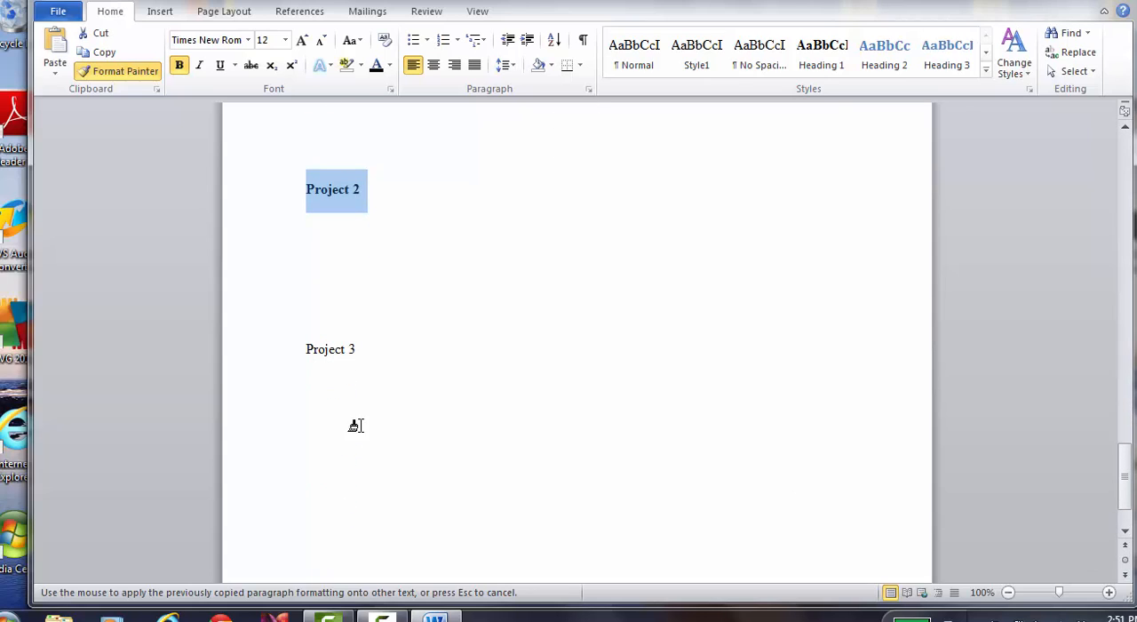
pyautogui.moveTo(299, 349); pyautogui.dragTo(350, 348)
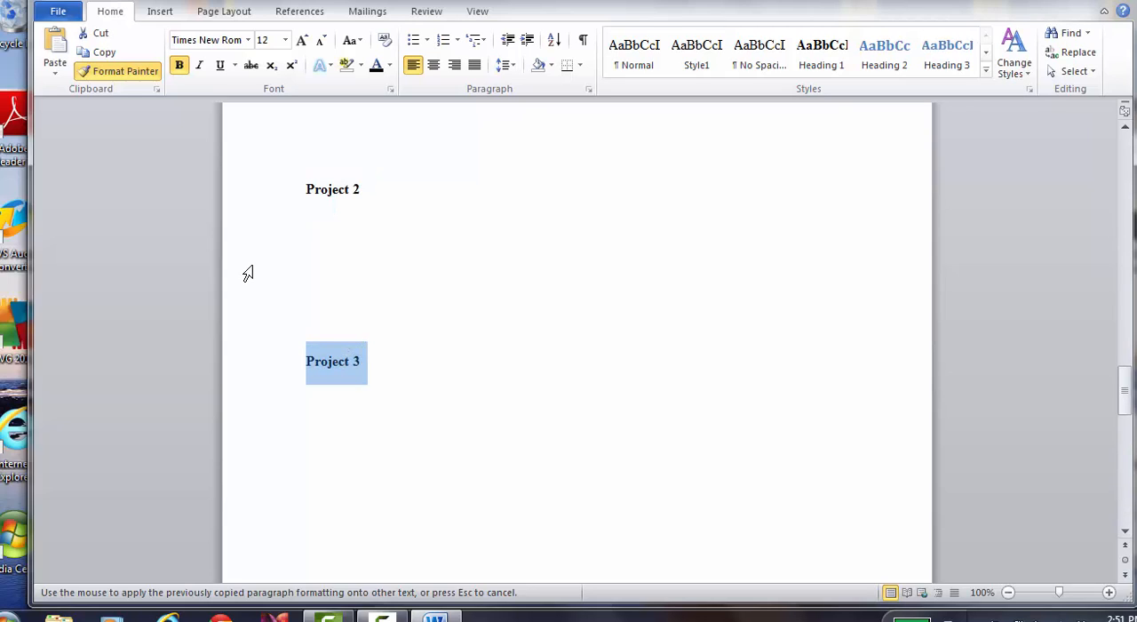
pyautogui.click(356, 291)
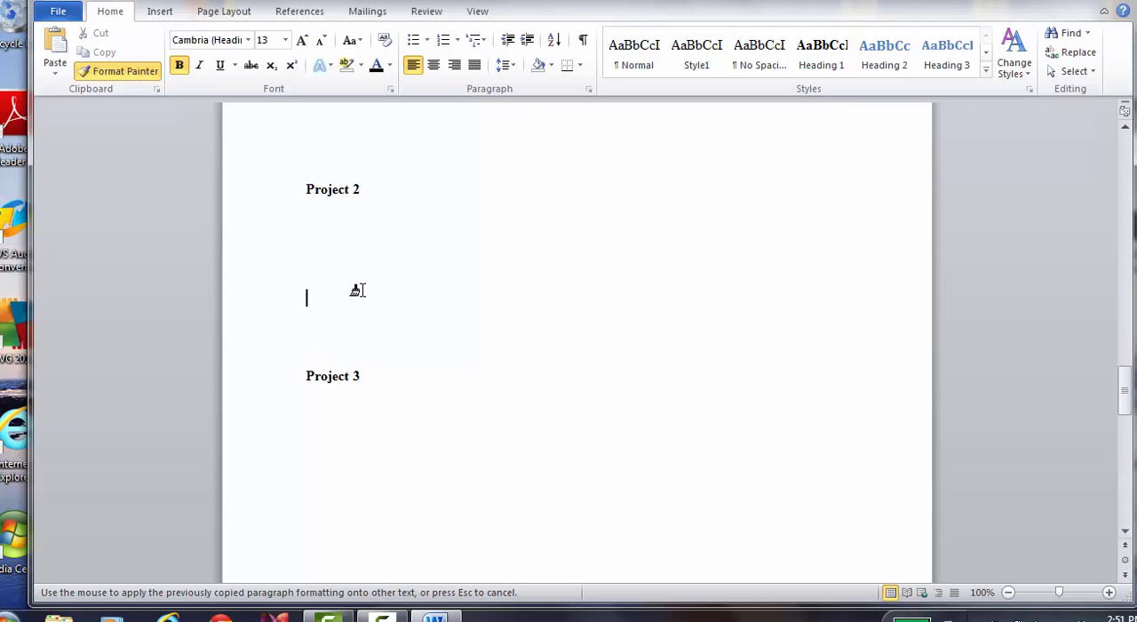
pyautogui.click(121, 75)
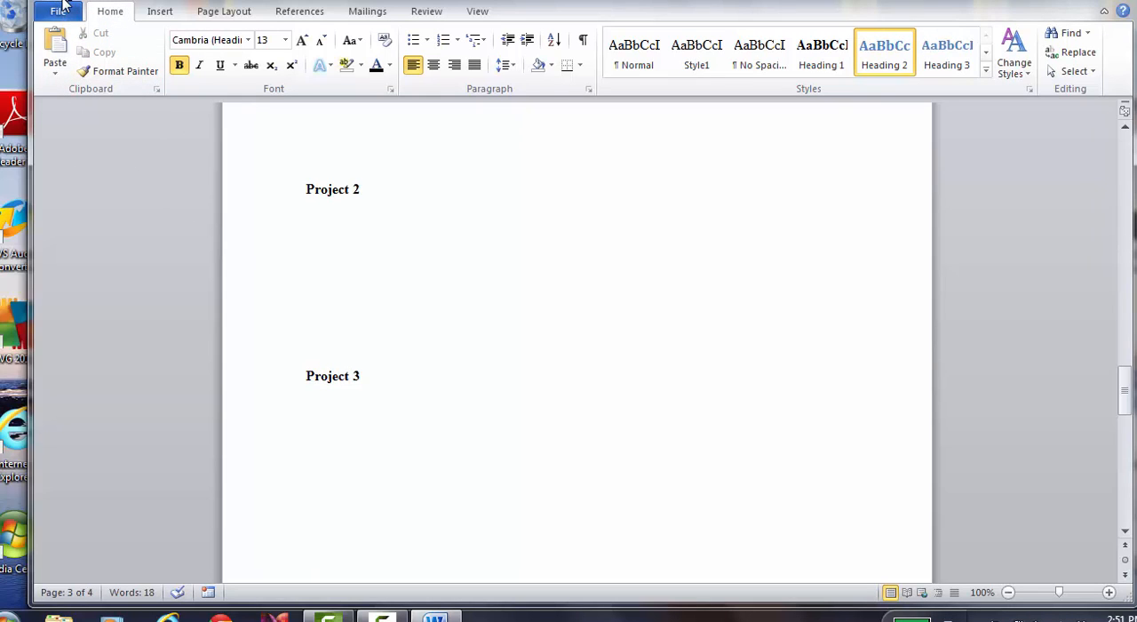
# Save the document to the Desktop as a Word Document named "Part 2"
pyautogui.click(53, 10)
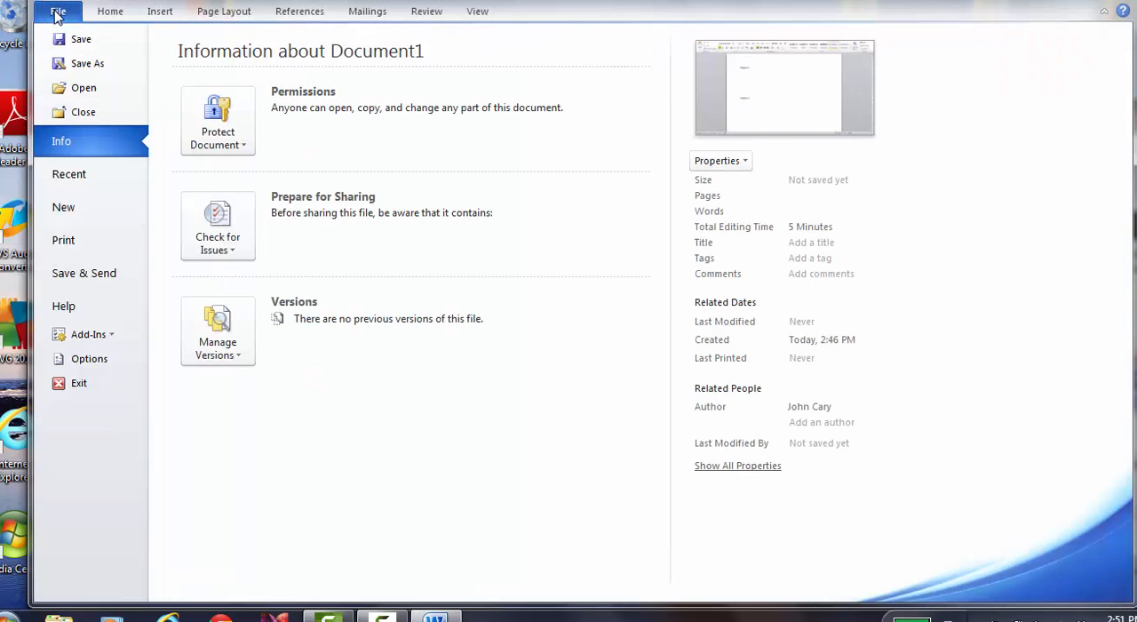
pyautogui.click(77, 64)
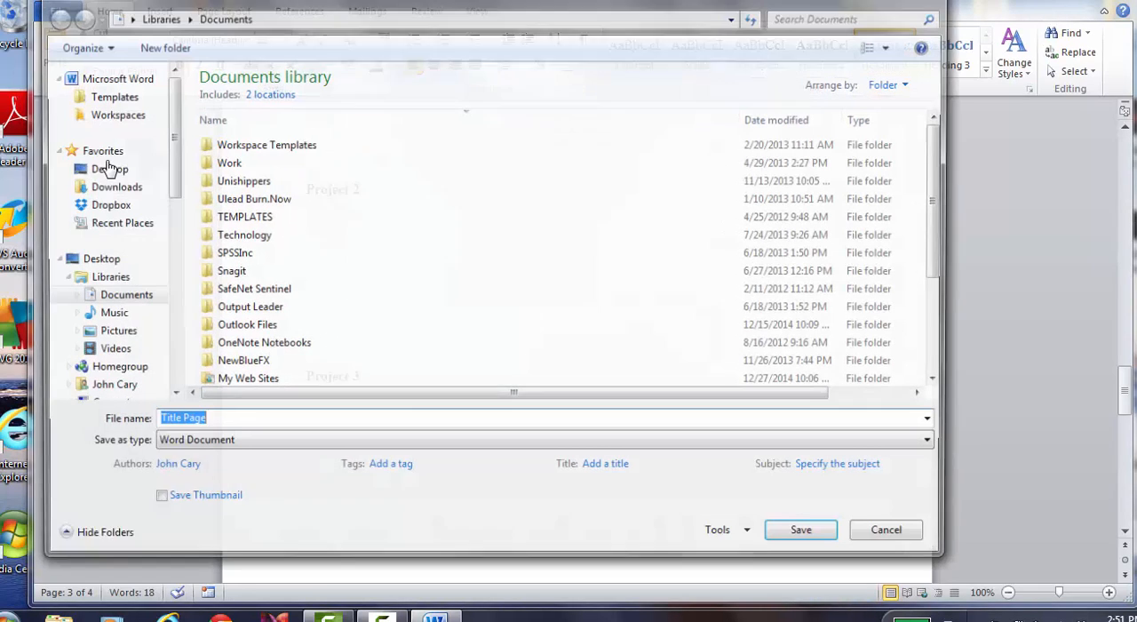
pyautogui.click(105, 169)
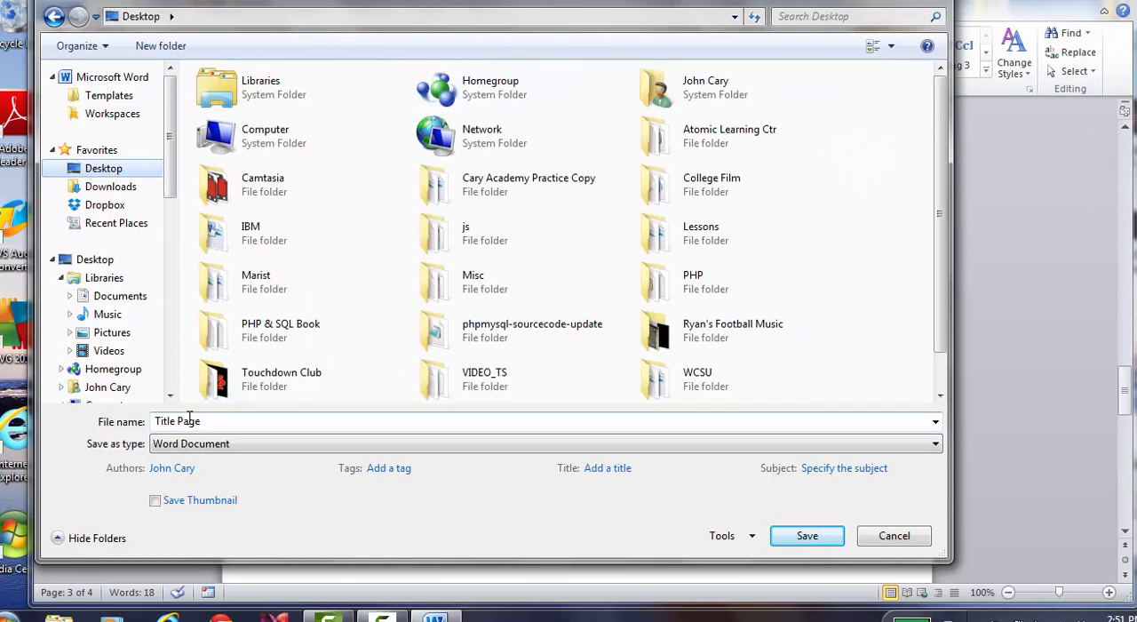
pyautogui.click(188, 419)
pyautogui.write('Part 2')
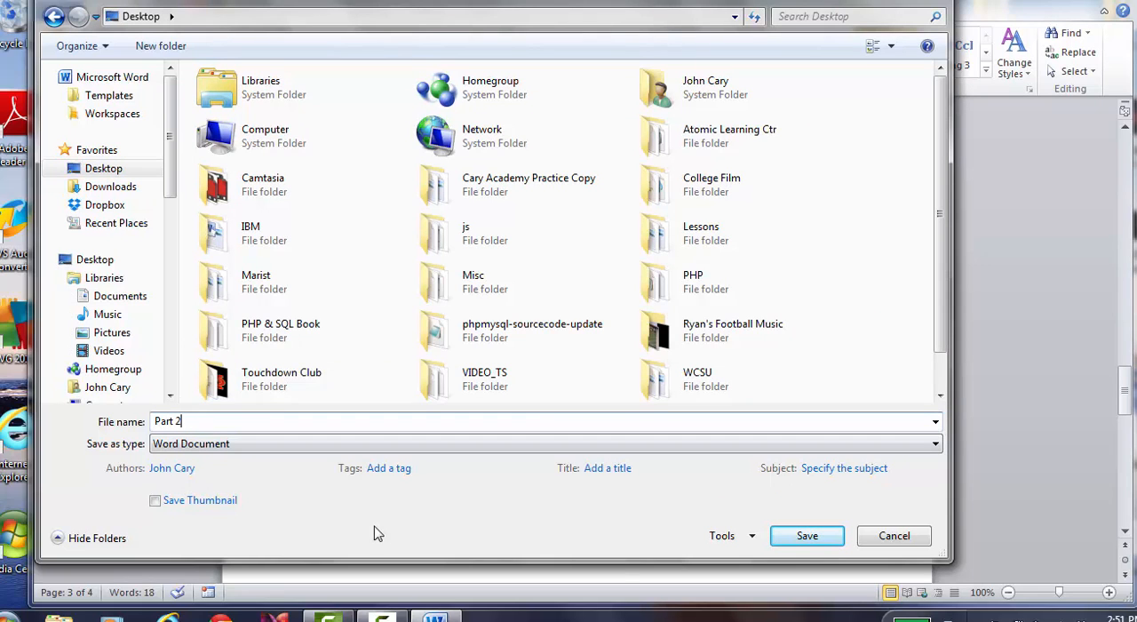
pyautogui.click(790, 536)
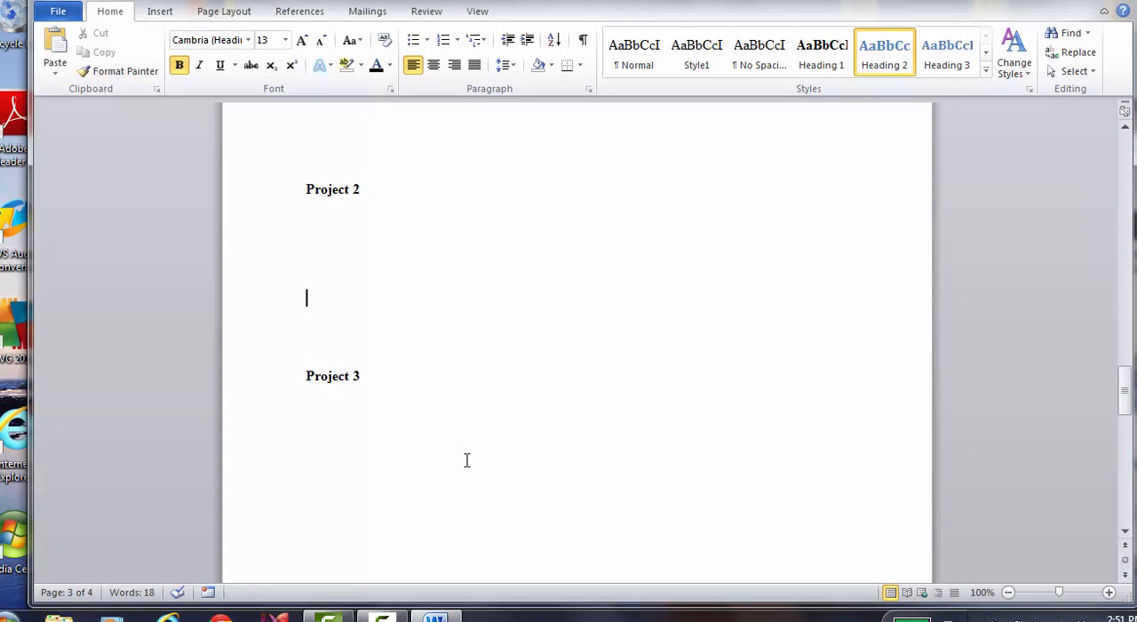
# Enter the indented heading "History of School" on the first line of the fourth page
pyautogui.press('pagedown')
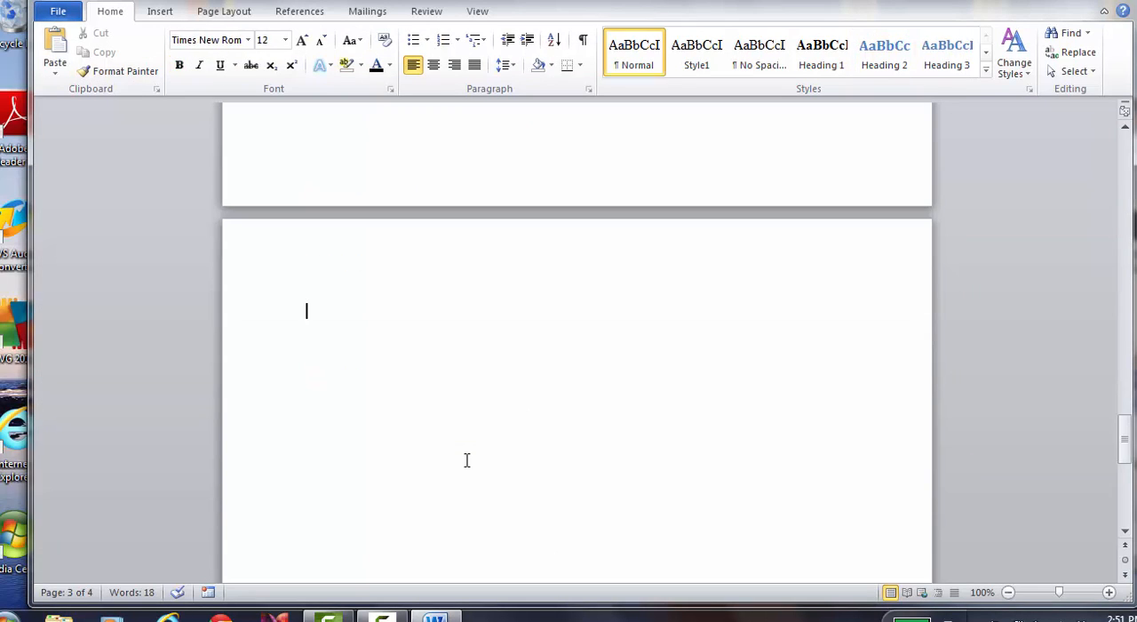
pyautogui.press('Tab')
pyautogui.press('Tab')
pyautogui.press('Tab')
pyautogui.press('Tab')
pyautogui.press('Tab')
pyautogui.write('History of School')
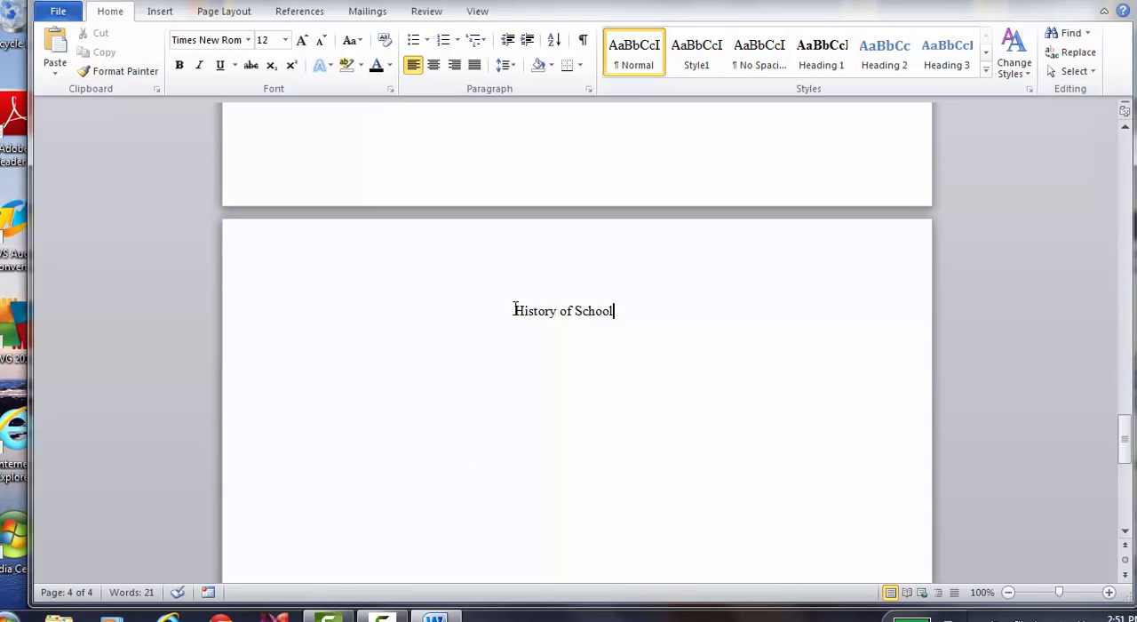
# Center the "History of School" heading and make it bold
pyautogui.moveTo(515, 310); pyautogui.dragTo(616, 312)
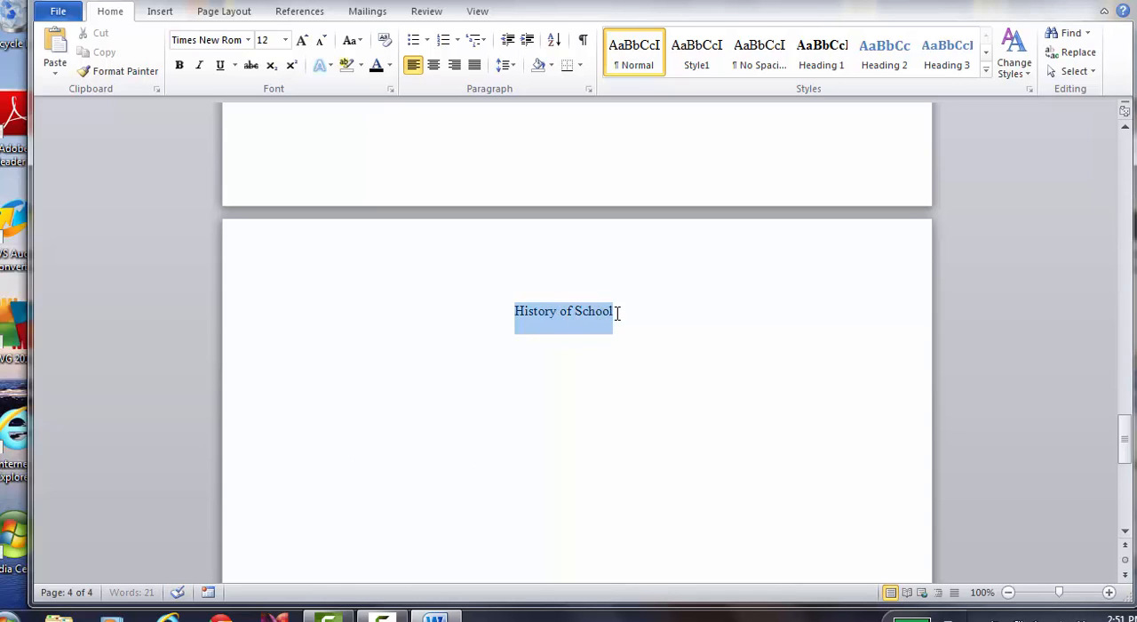
pyautogui.click(434, 73)
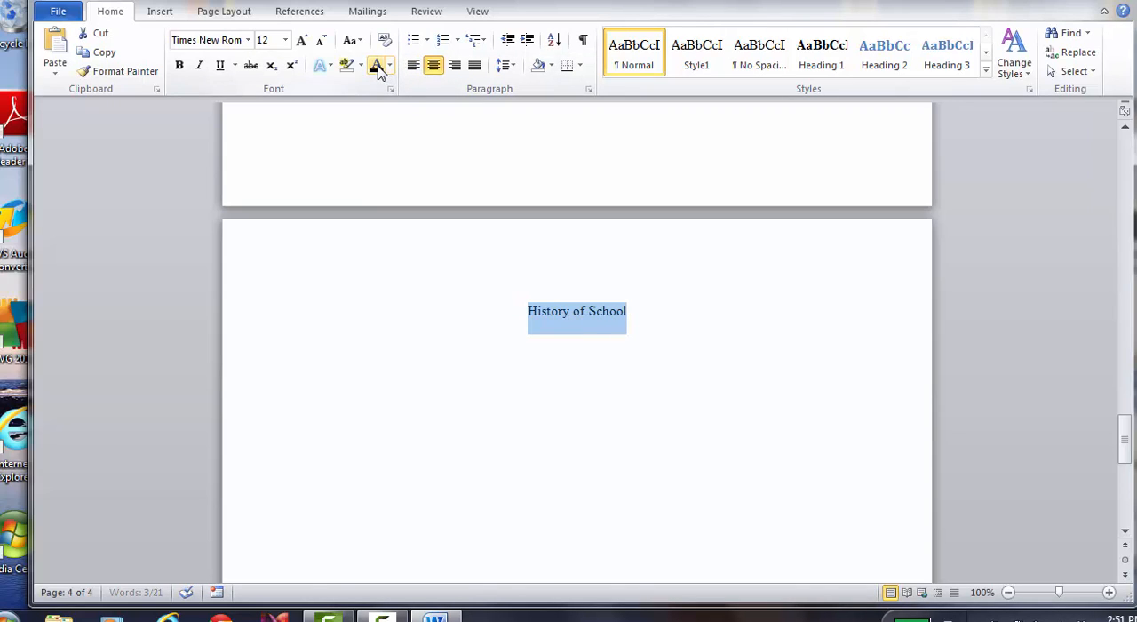
pyautogui.click(178, 66)
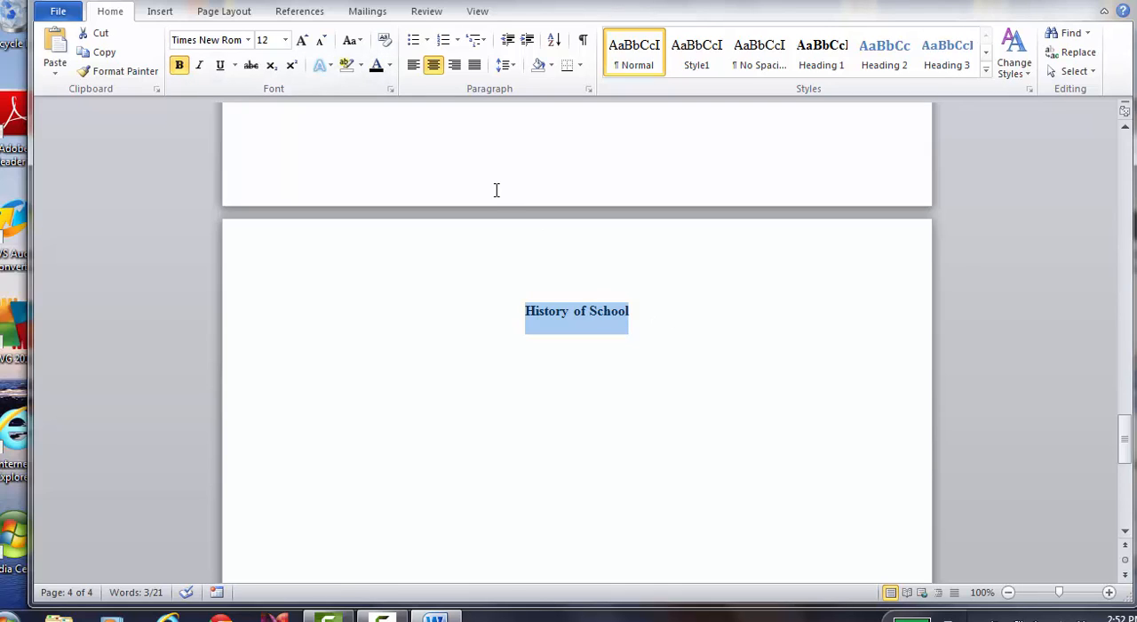
pyautogui.click(633, 299)
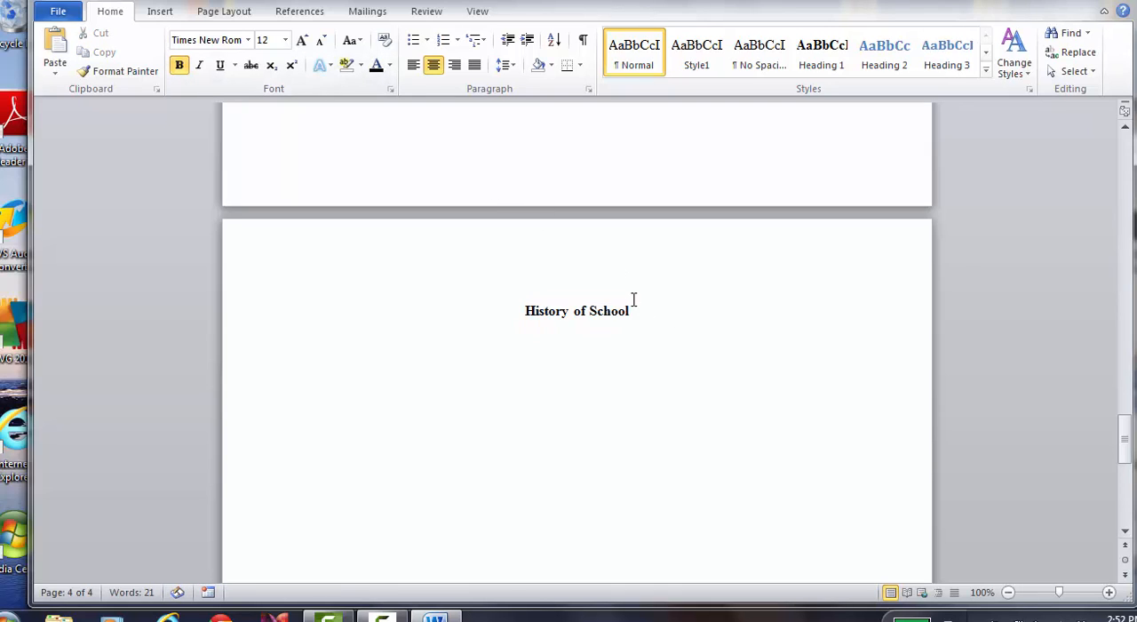
# Add three new lines below "History of School" and left-align the current one
pyautogui.press('Return')
pyautogui.press('Return')
pyautogui.press('Return')
pyautogui.click(413, 65)
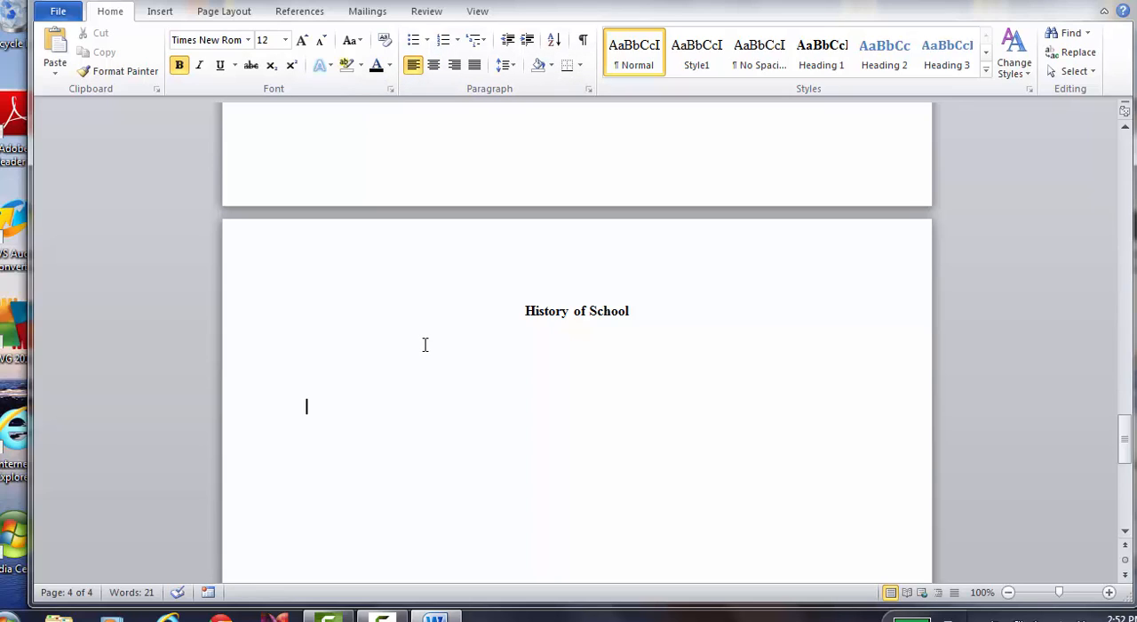
pyautogui.write('Football')
pyautogui.press('BackSpace')
pyautogui.press('BackSpace')
# Turn off bold and enter the subheading "Football" below "History of School", followed by several blank lines
pyautogui.click(177, 68)
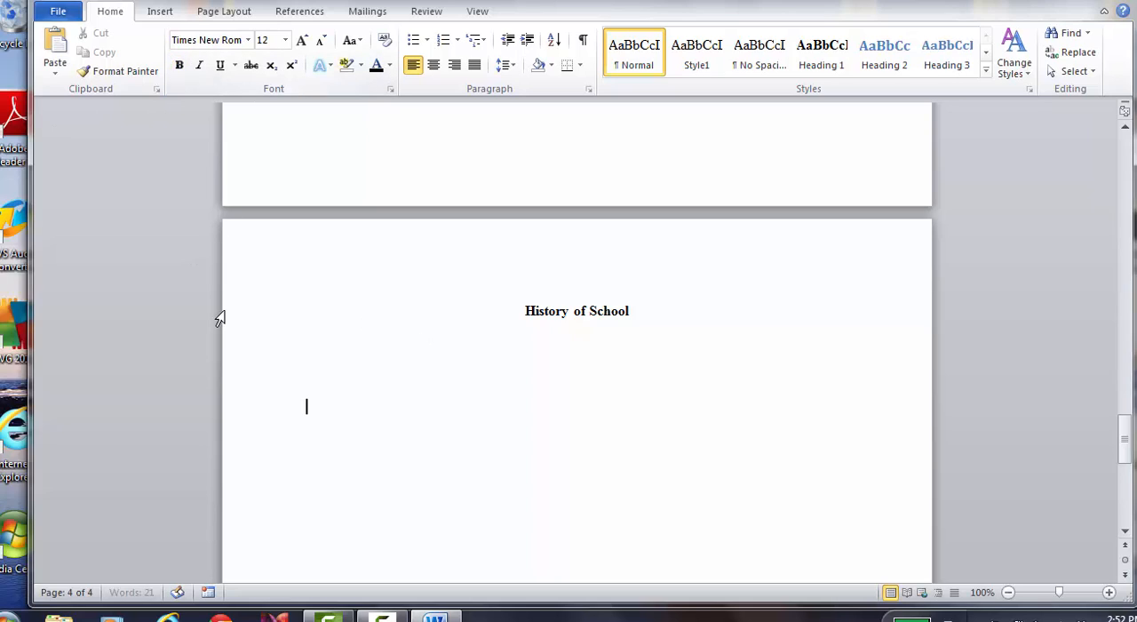
pyautogui.write('Football')
pyautogui.press('Return')
pyautogui.press('Return')
pyautogui.press('Return')
pyautogui.press('Return')
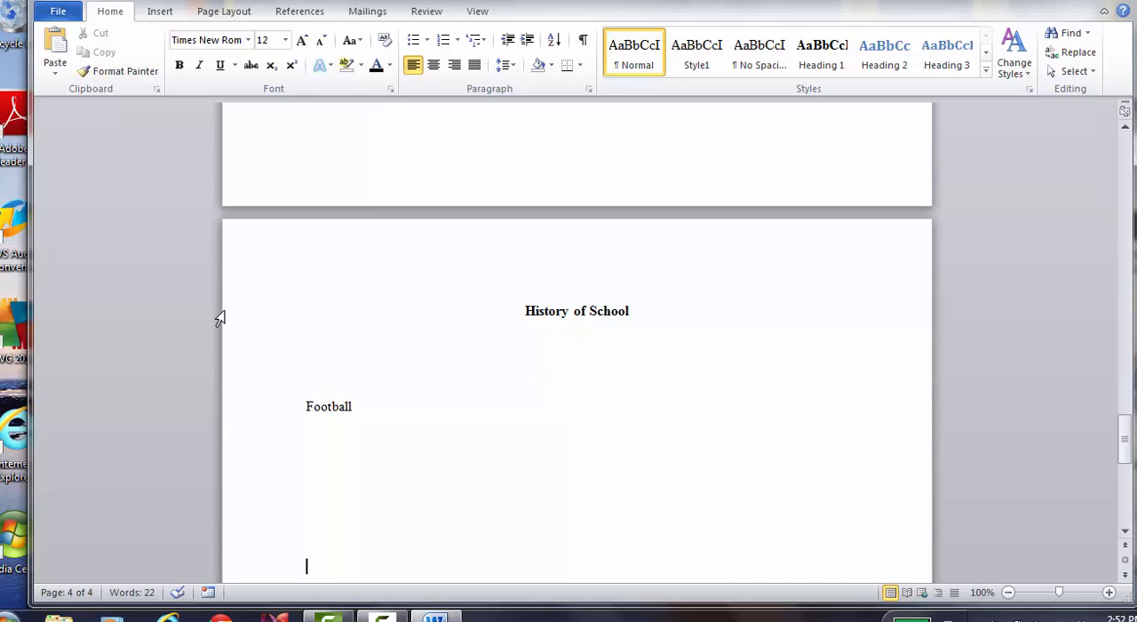
# Add the subheadings "Music" and "Art" below "Football", separated by several blank lines
pyautogui.write('Music')
pyautogui.press('Return')
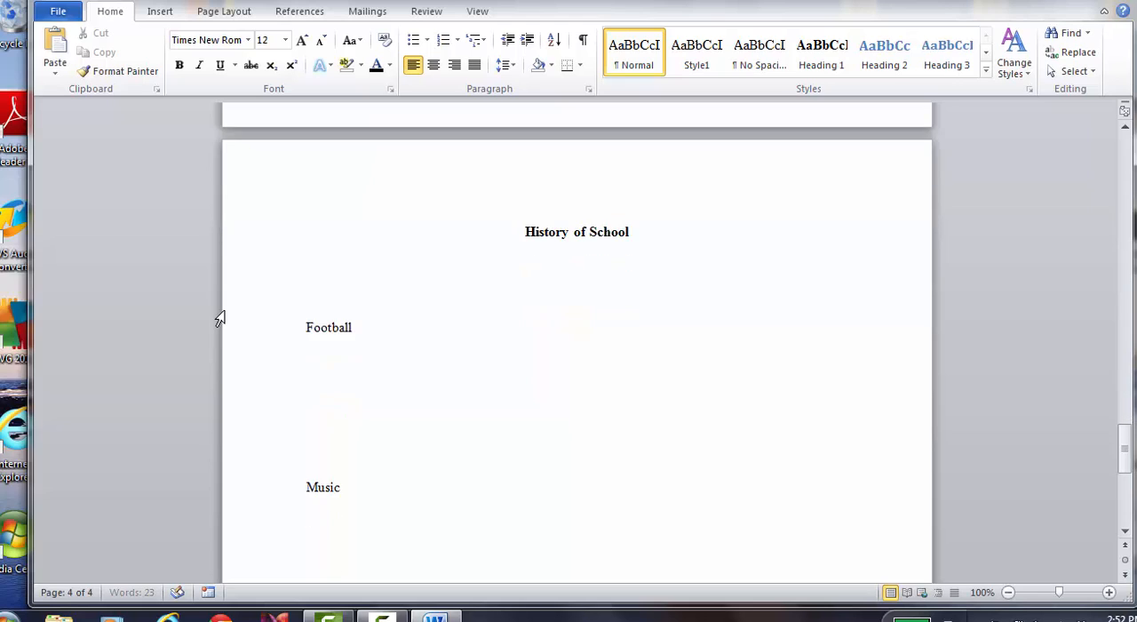
pyautogui.press('Return')
pyautogui.press('Return')
pyautogui.press('Return')
pyautogui.write('Art')
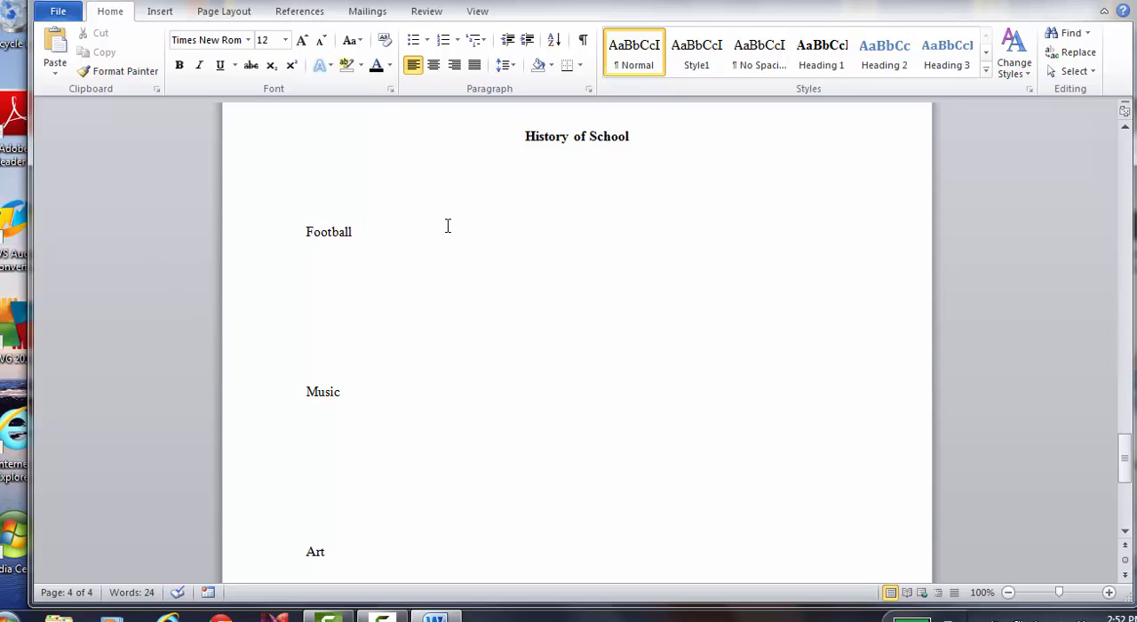
# Copy the formatting of the "Project 3" subheading onto the "Football", "Music" and "Art" subheadings
pyautogui.press('pageup')
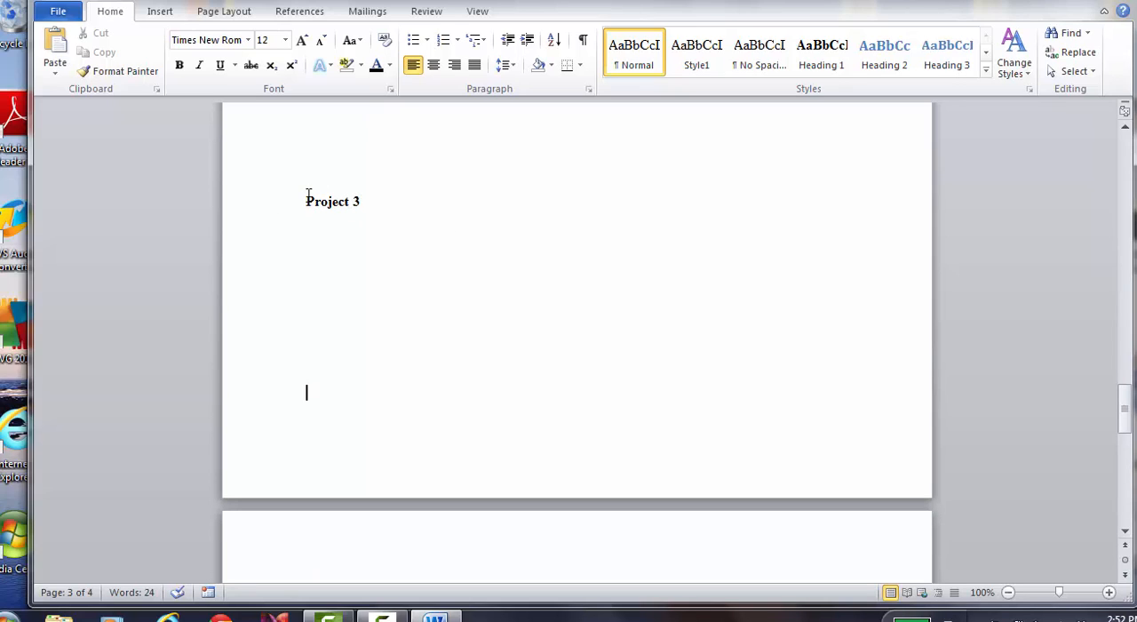
pyautogui.moveTo(306, 199); pyautogui.dragTo(365, 200)
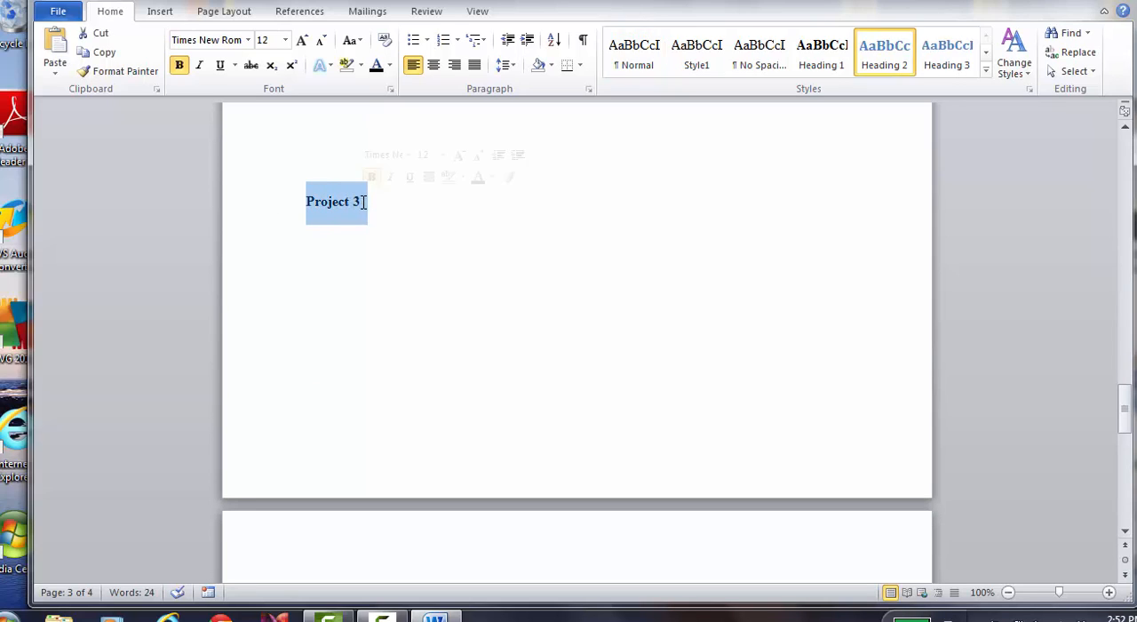
pyautogui.click(145, 71)
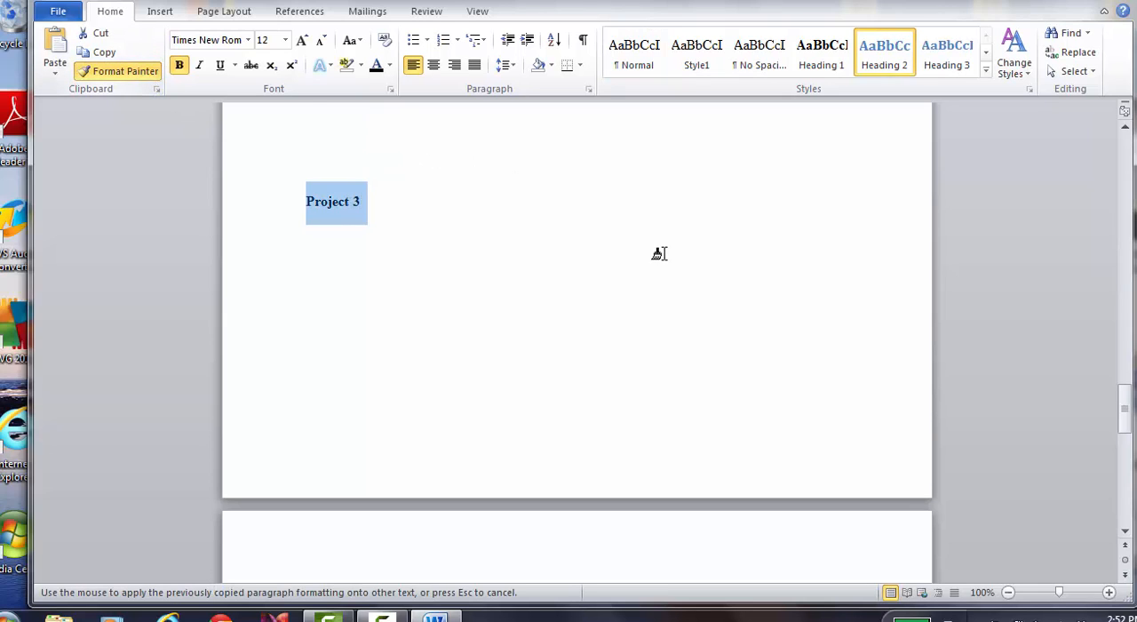
pyautogui.click(1124, 531)
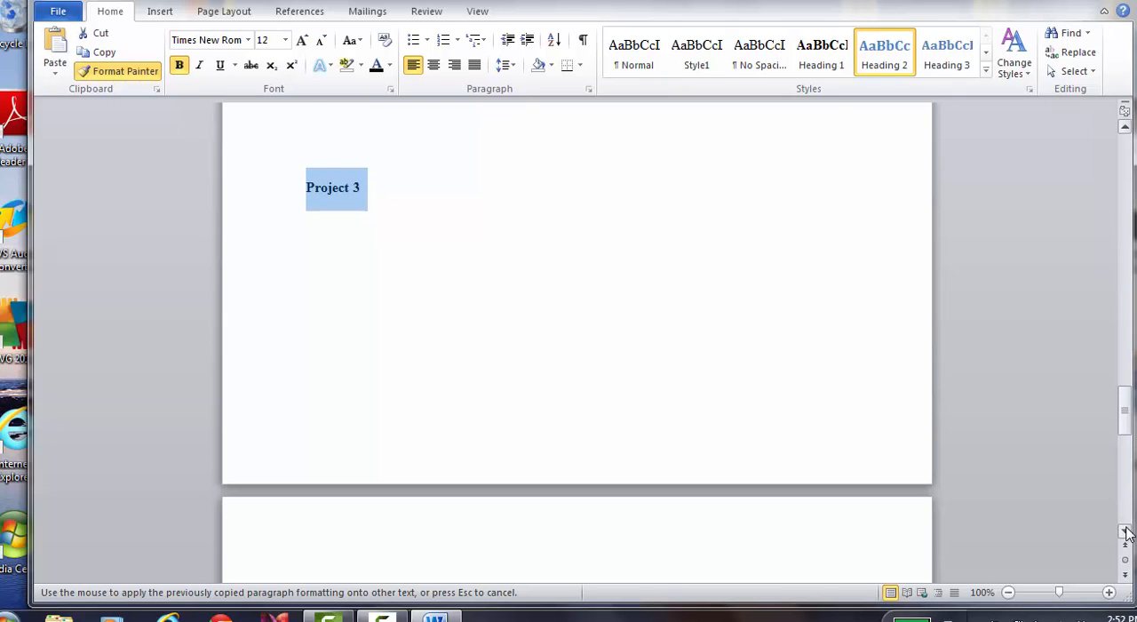
pyautogui.moveTo(1124, 531); pyautogui.dragTo(1125, 531)
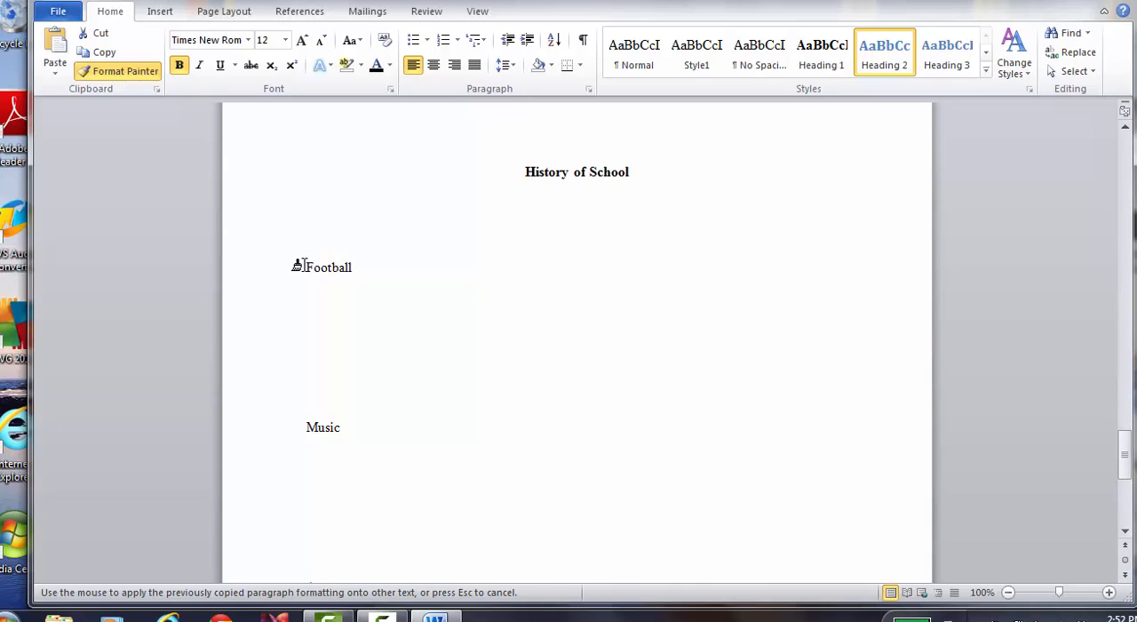
pyautogui.moveTo(299, 262); pyautogui.dragTo(366, 277)
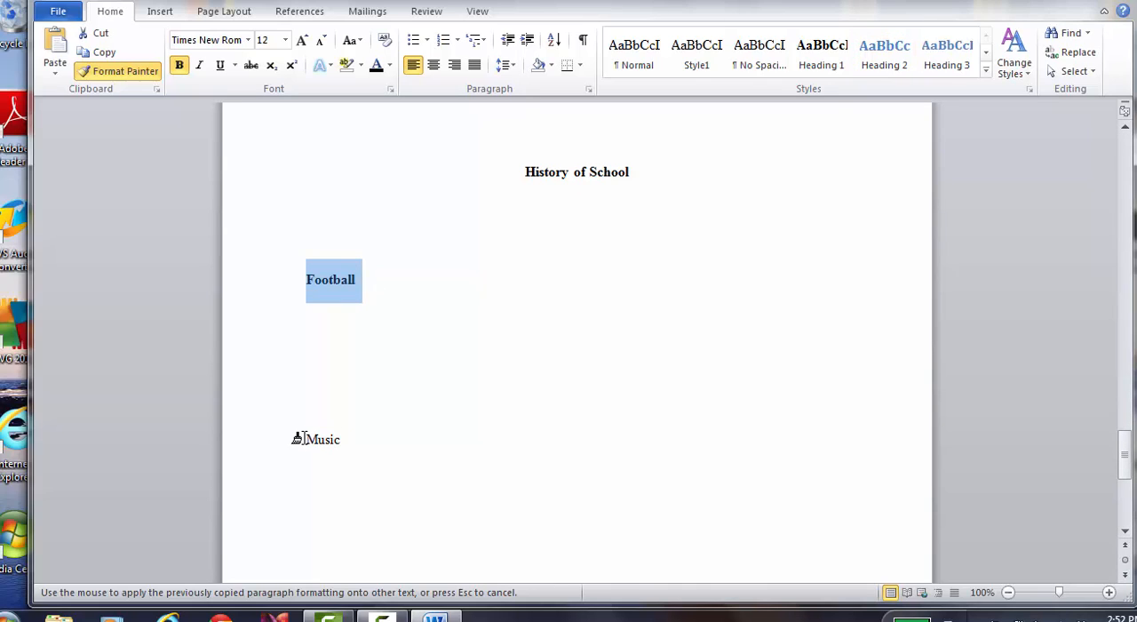
pyautogui.moveTo(296, 436); pyautogui.dragTo(350, 439)
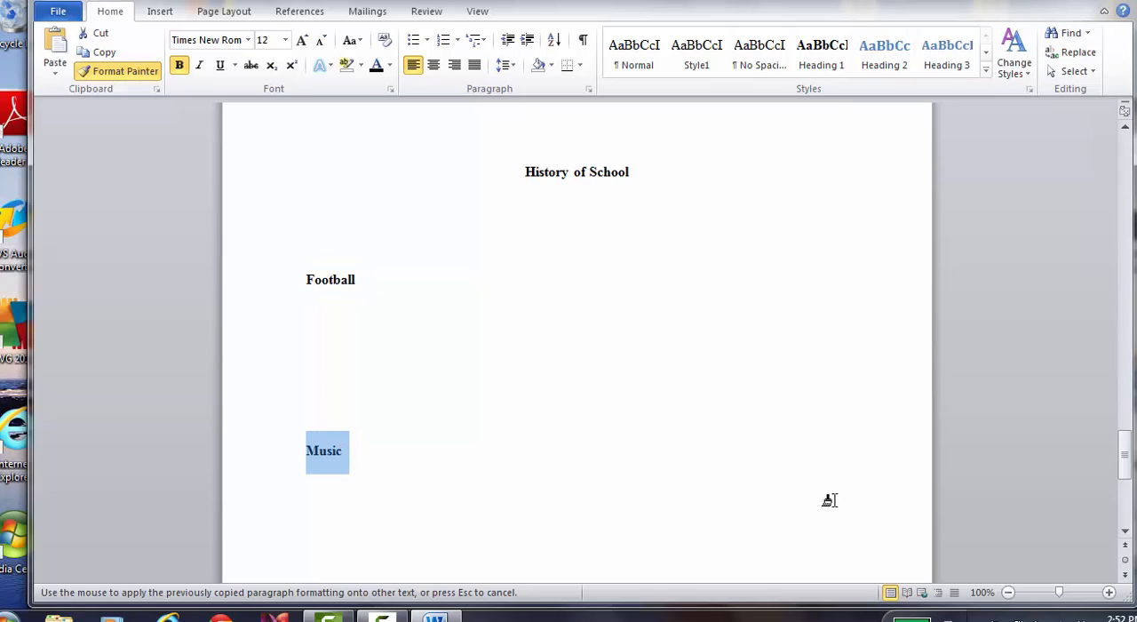
pyautogui.click(1124, 531)
pyautogui.scroll(-3, 1124, 544)
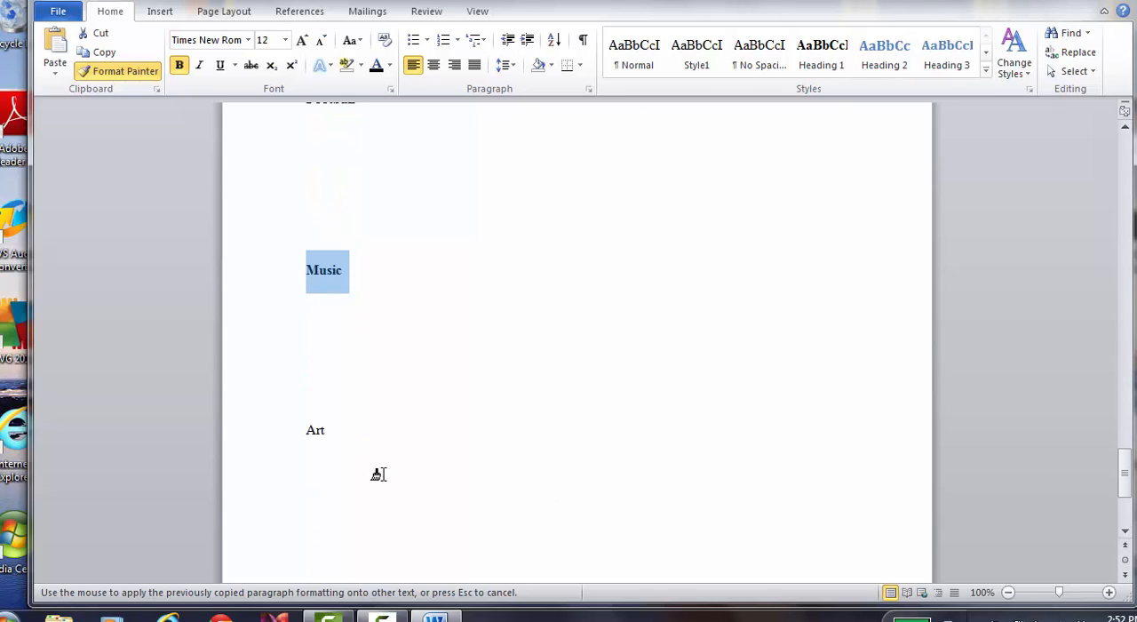
pyautogui.moveTo(297, 430); pyautogui.dragTo(340, 432)
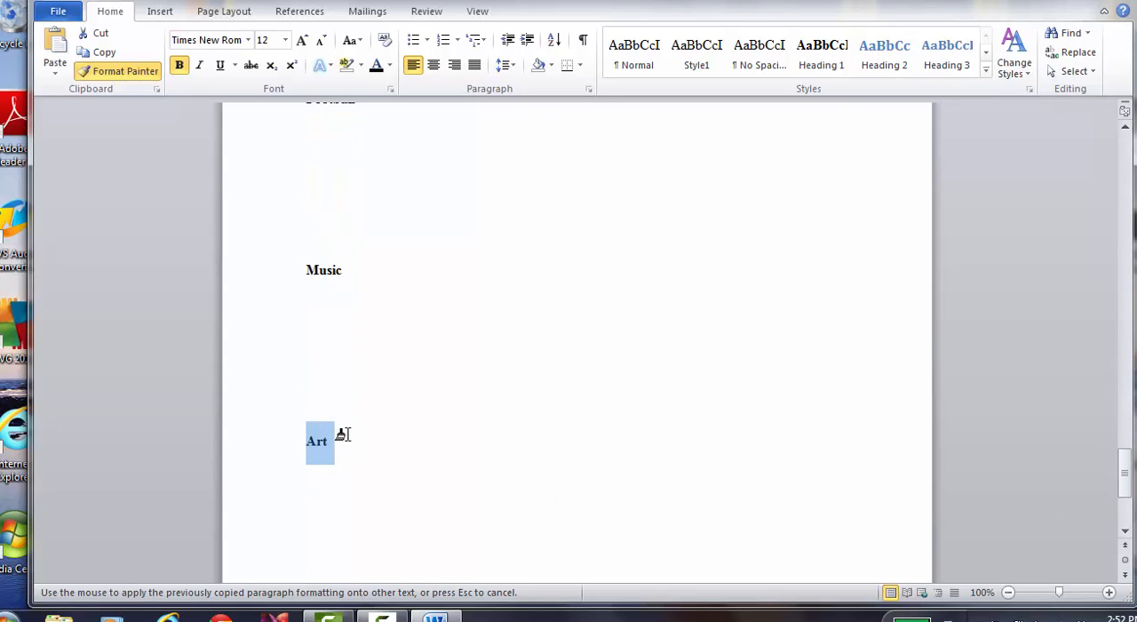
pyautogui.click(340, 405)
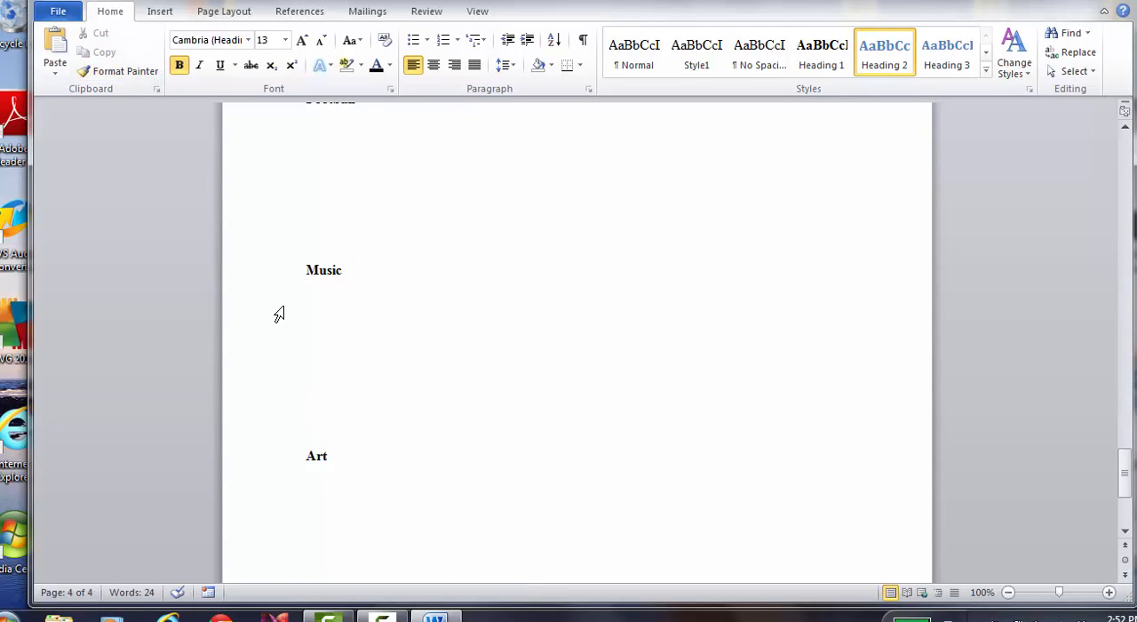
# Insert a next-page section break after the date on the title page and remove the extra blank line above "Introduction"
pyautogui.click(66, 0)
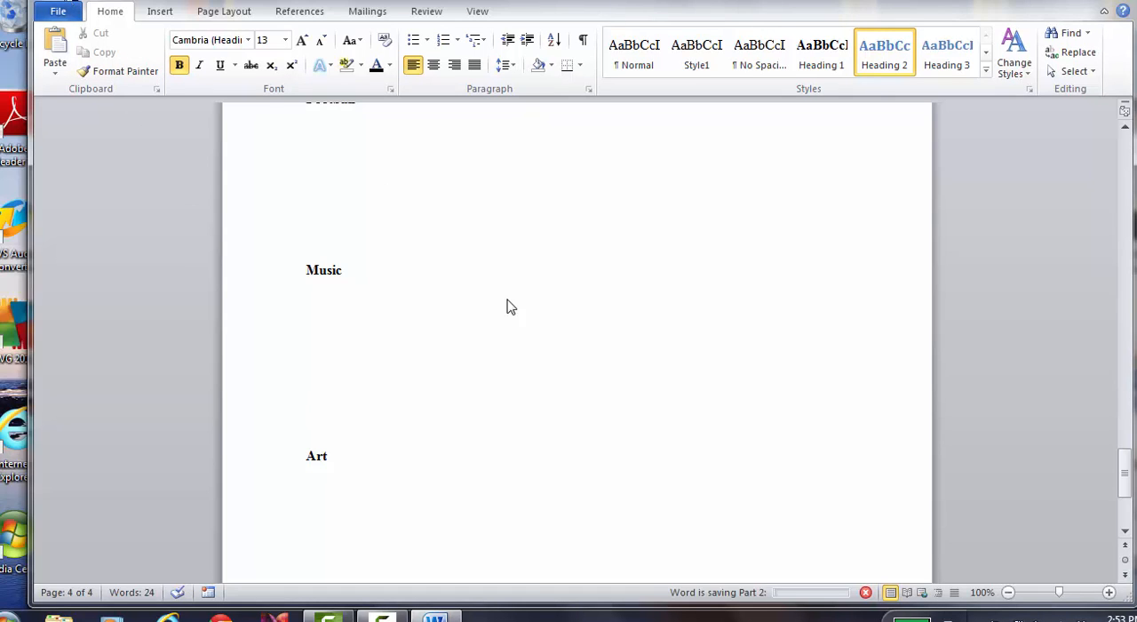
pyautogui.click(670, 375)
pyautogui.press('pageup')
pyautogui.press('pageup')
pyautogui.press('pageup')
pyautogui.press('pageup')
pyautogui.press('pageup')
pyautogui.press('pageup')
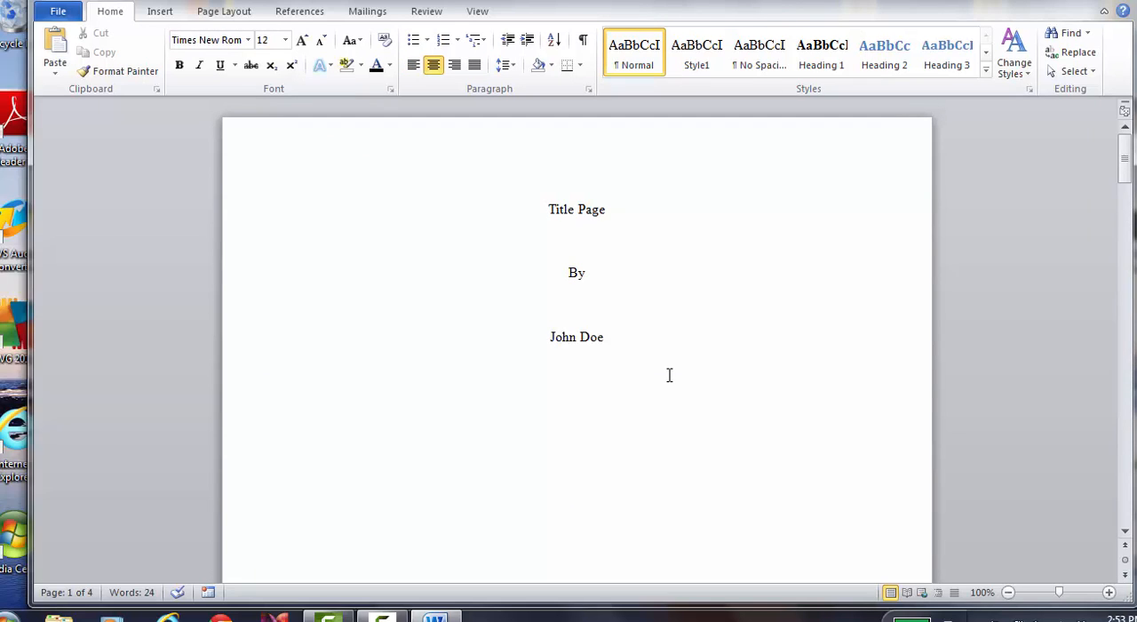
pyautogui.hotkey('ctrl', 'Home')
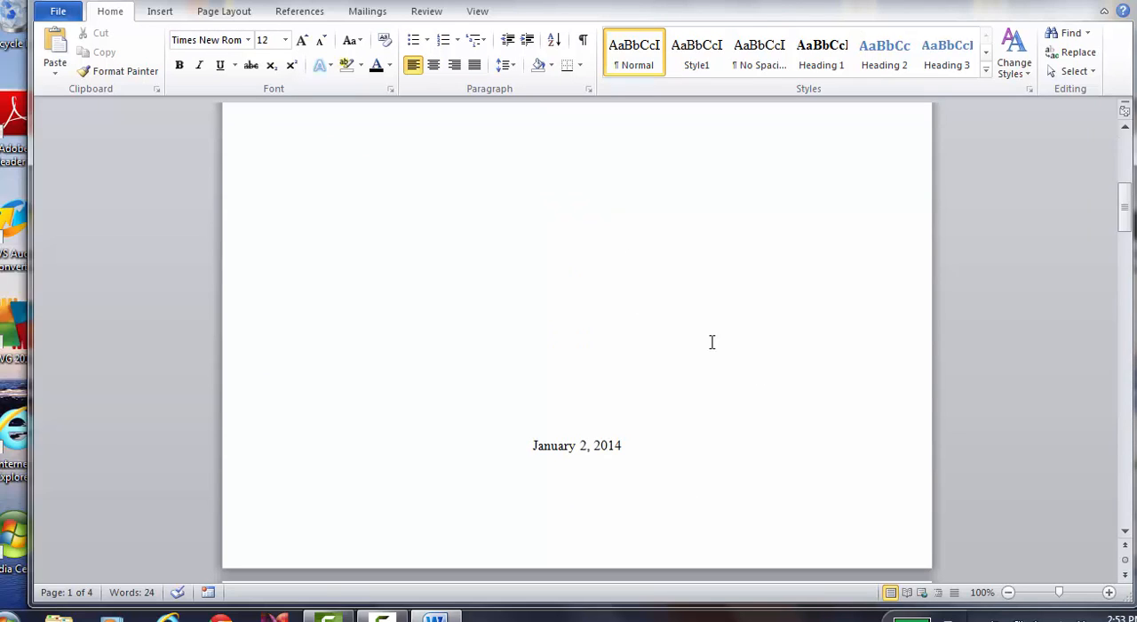
pyautogui.click(1125, 530)
pyautogui.click(1125, 530)
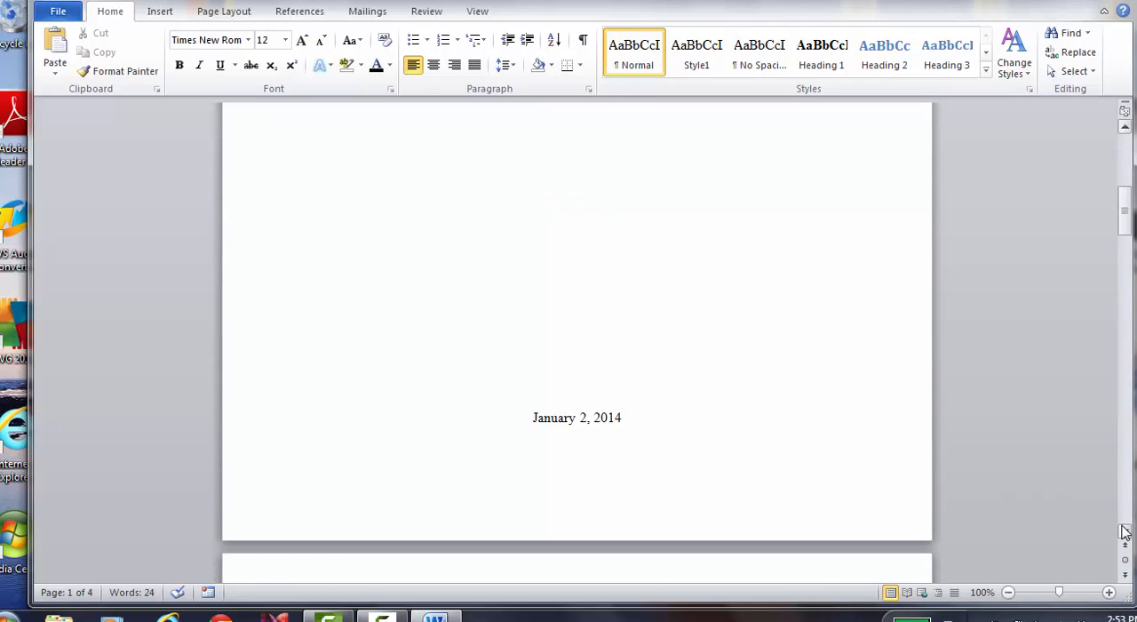
pyautogui.scroll(-5, 1125, 531)
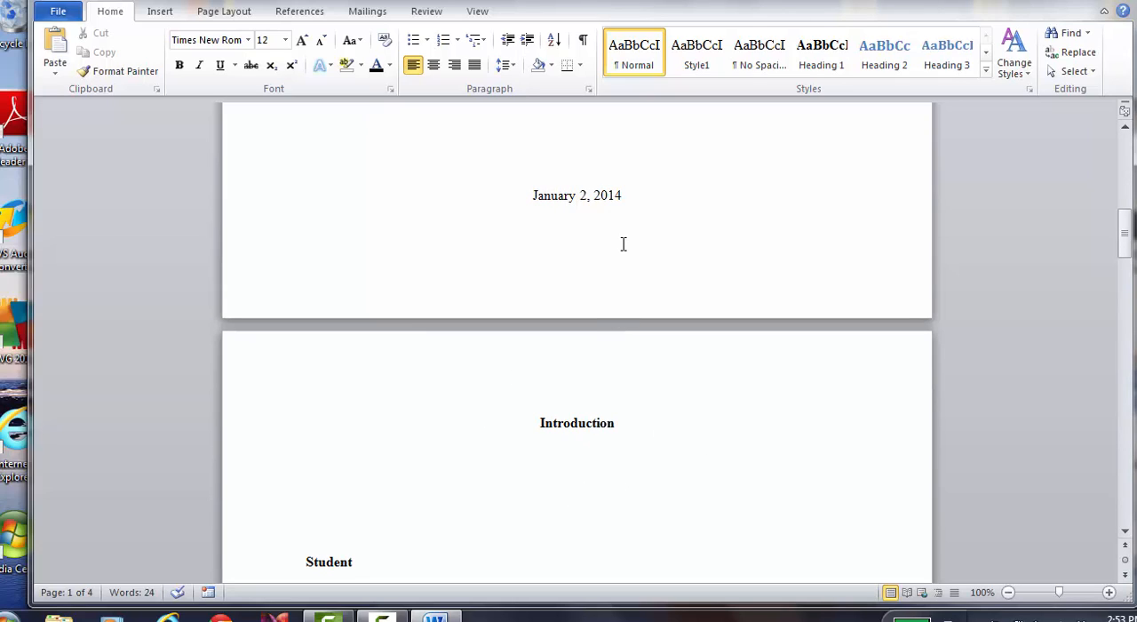
pyautogui.click(630, 191)
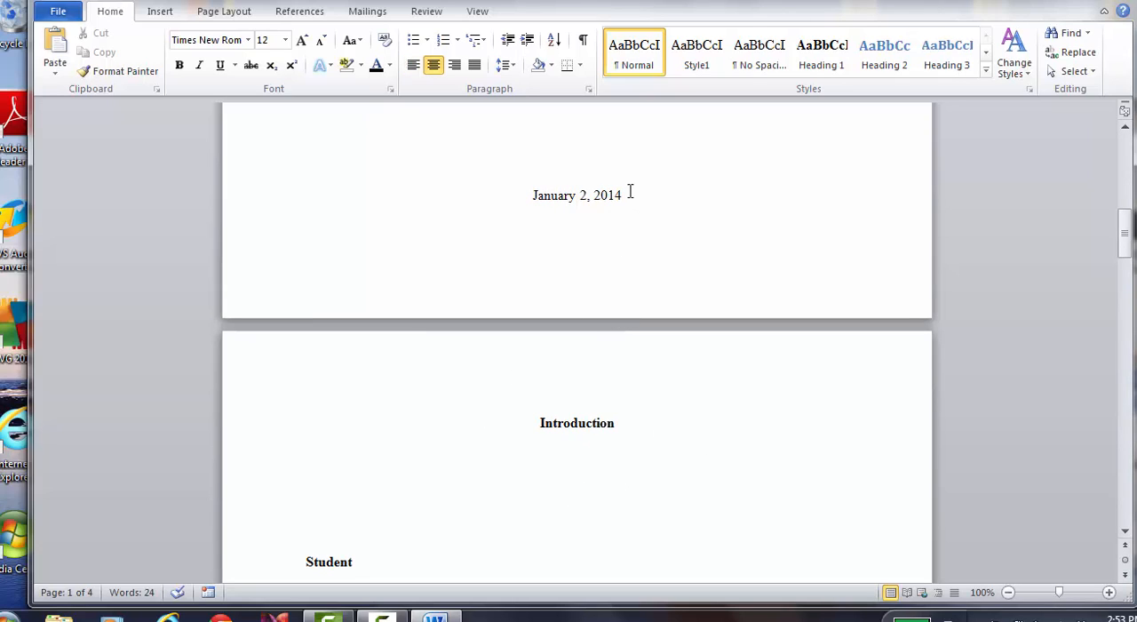
pyautogui.click(218, 13)
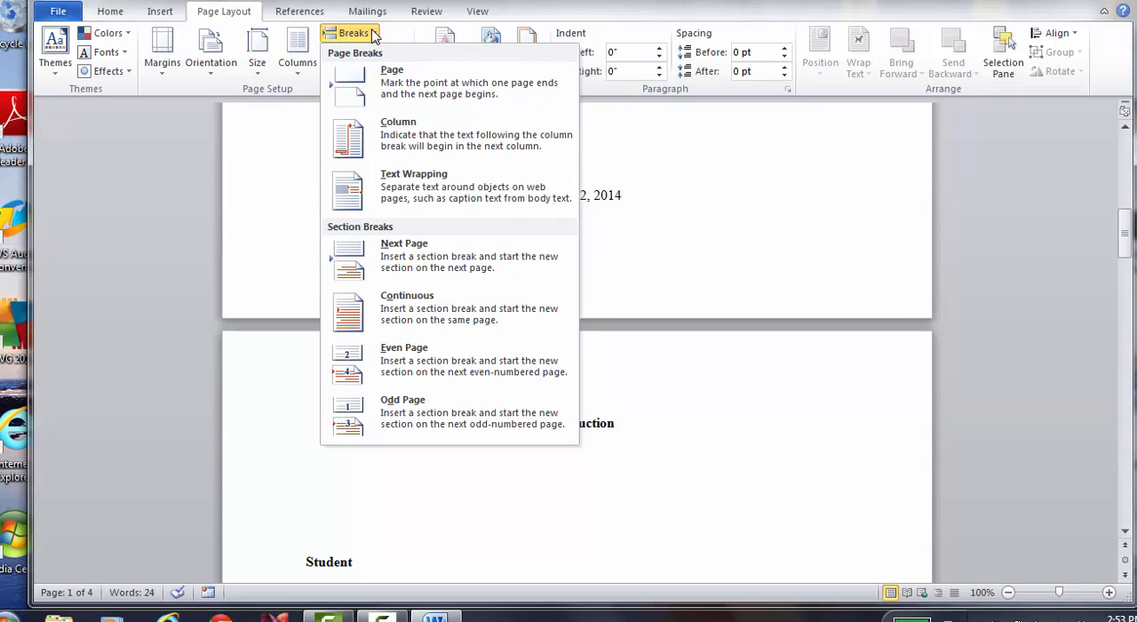
pyautogui.click(398, 248)
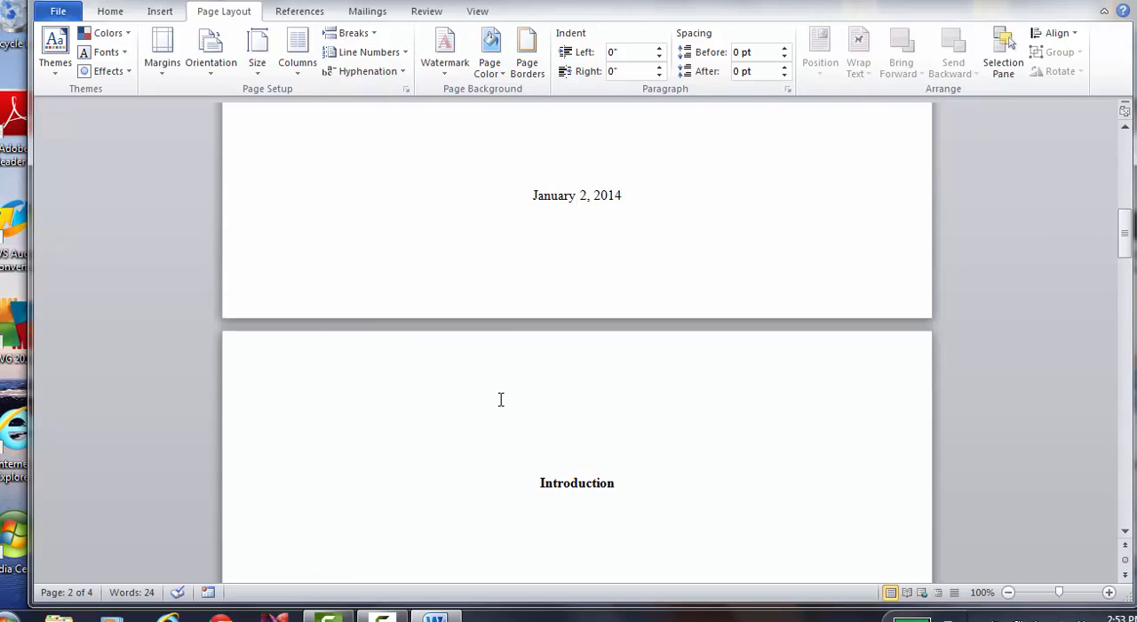
pyautogui.press('Delete')
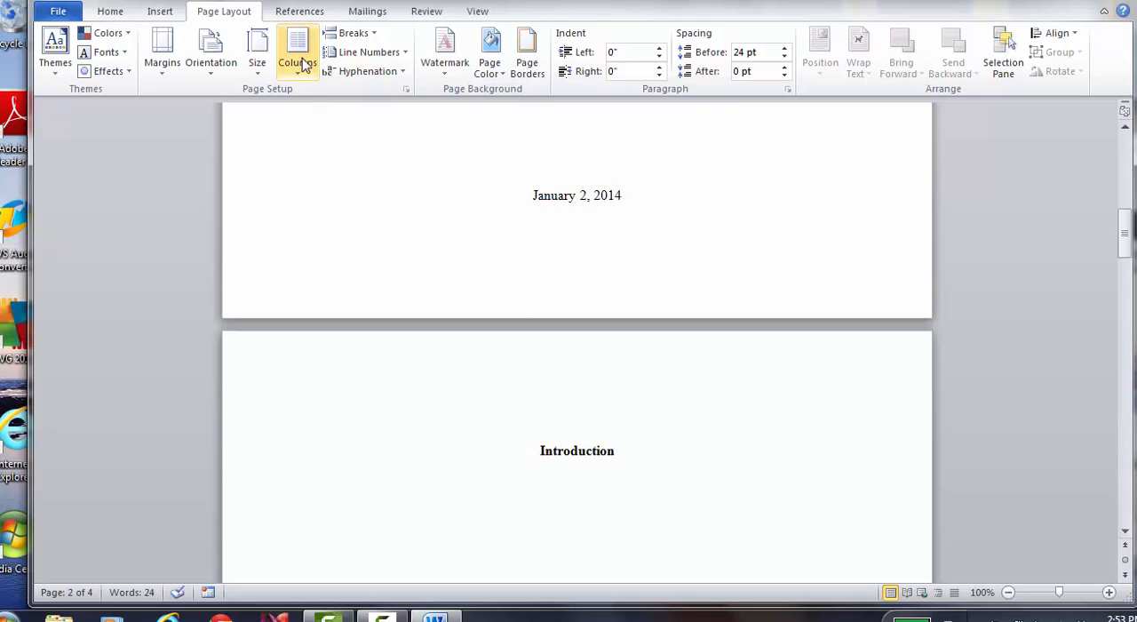
# Format the page numbers of the section containing "Introduction" to start at 1
pyautogui.click(163, 12)
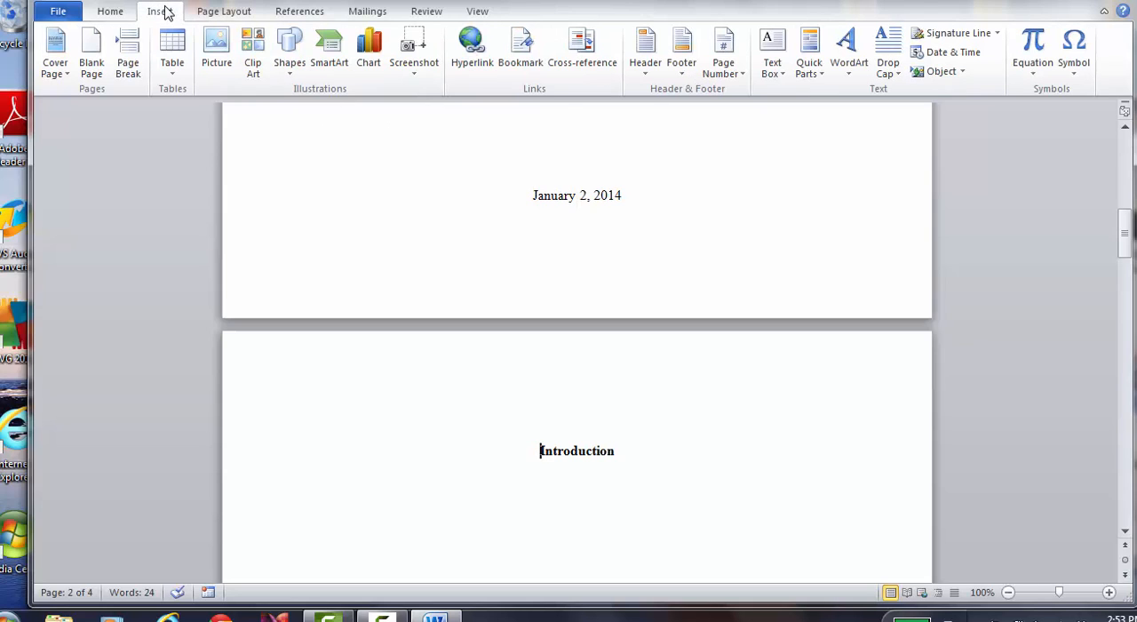
pyautogui.click(737, 70)
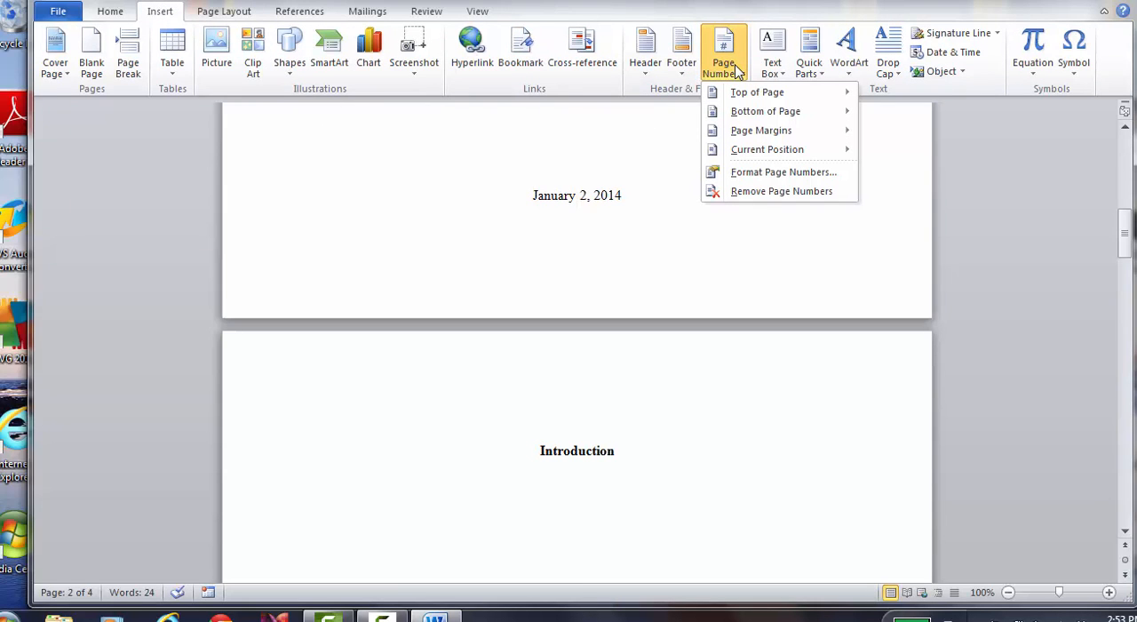
pyautogui.click(756, 172)
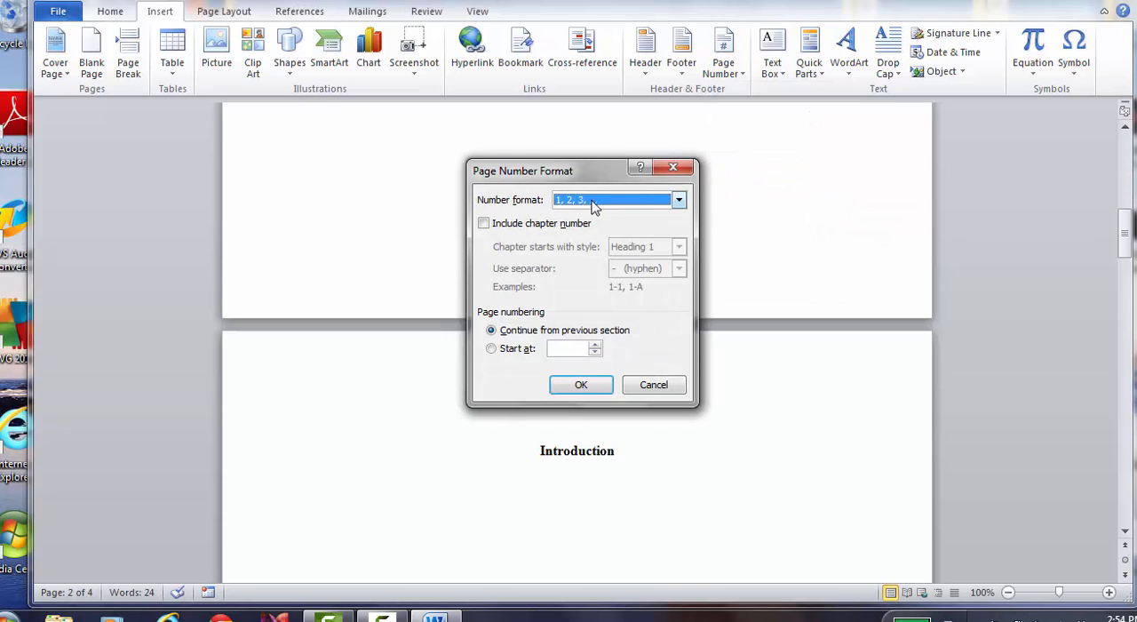
pyautogui.click(491, 349)
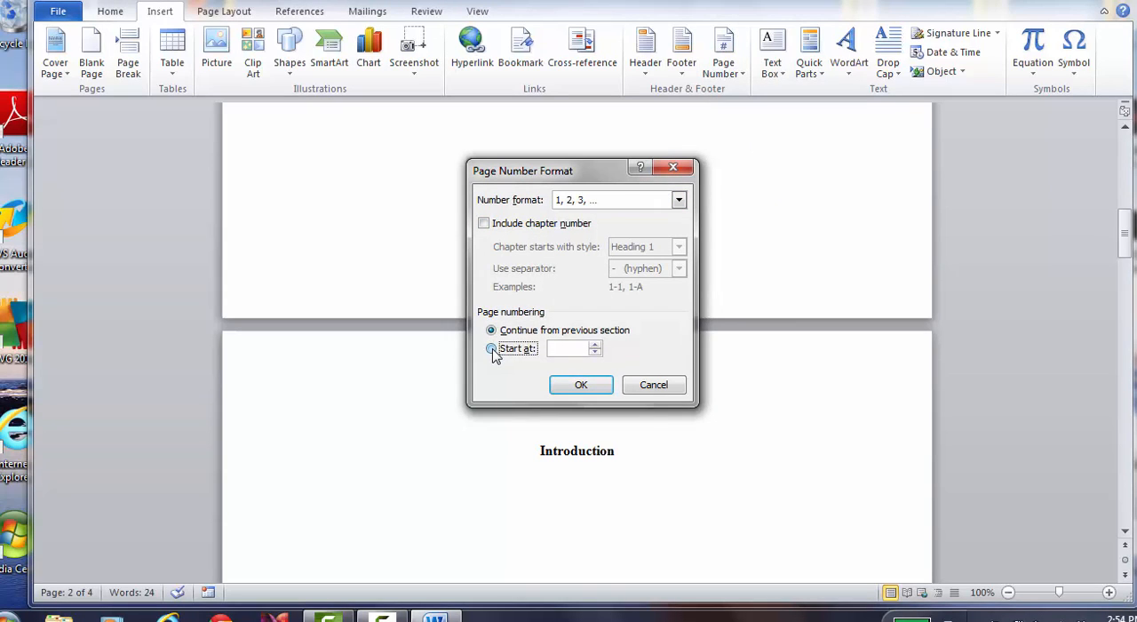
pyautogui.click(585, 389)
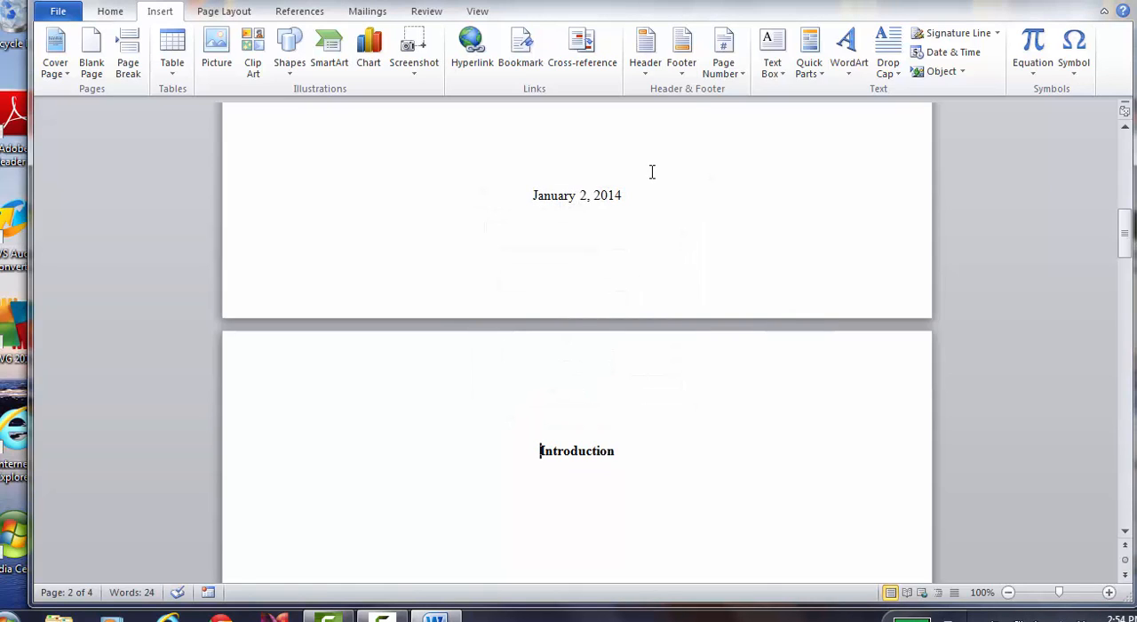
# Insert page numbers at the bottom of the page in the Plain Number 3 style
pyautogui.click(726, 77)
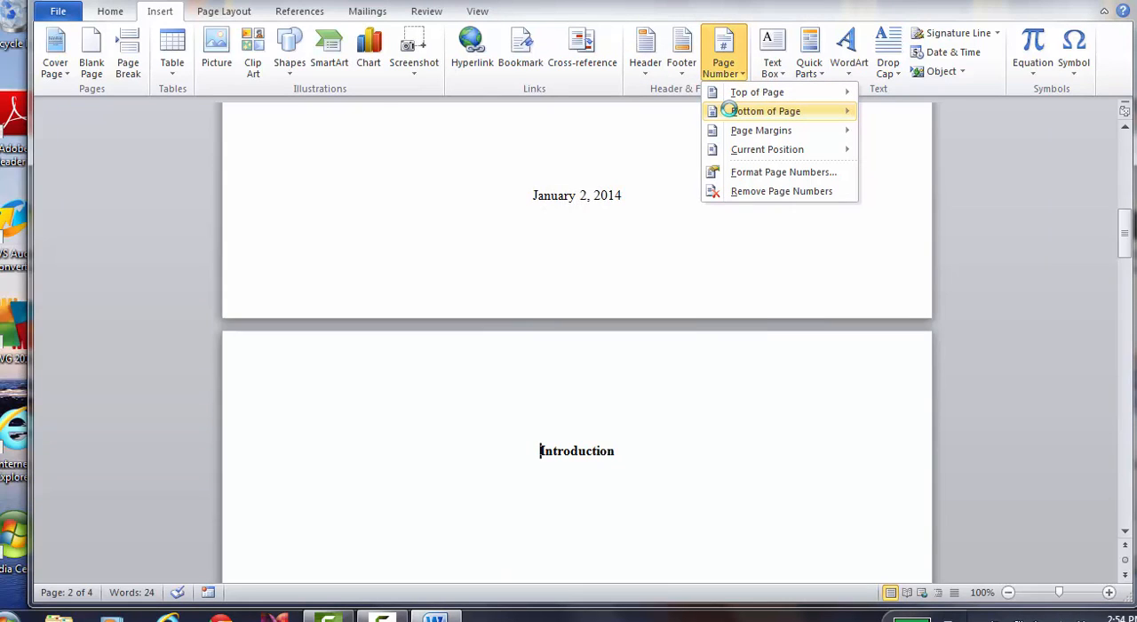
pyautogui.moveTo(729, 109)
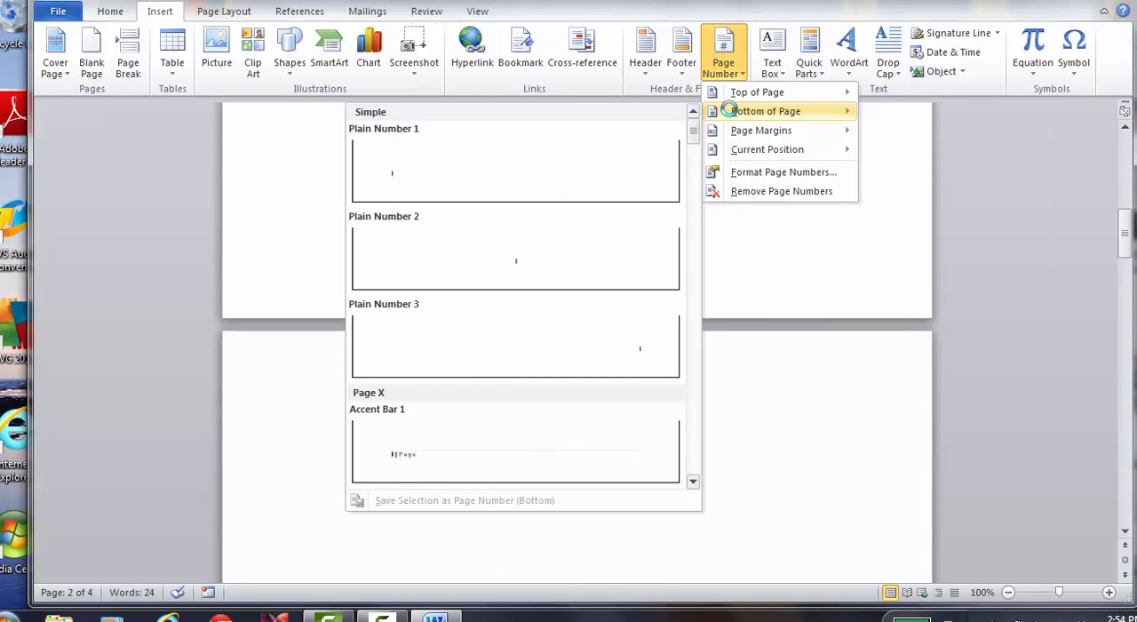
pyautogui.click(524, 341)
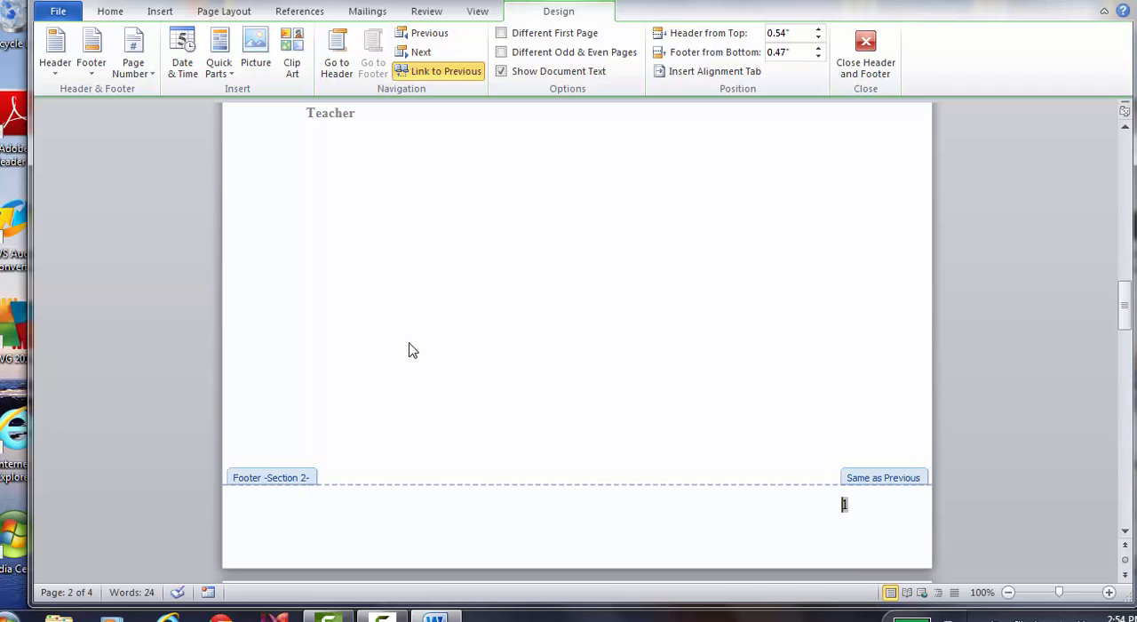
# Unlink the section 2 footer from the previous section, delete the title page's number and close the footer
pyautogui.click(421, 78)
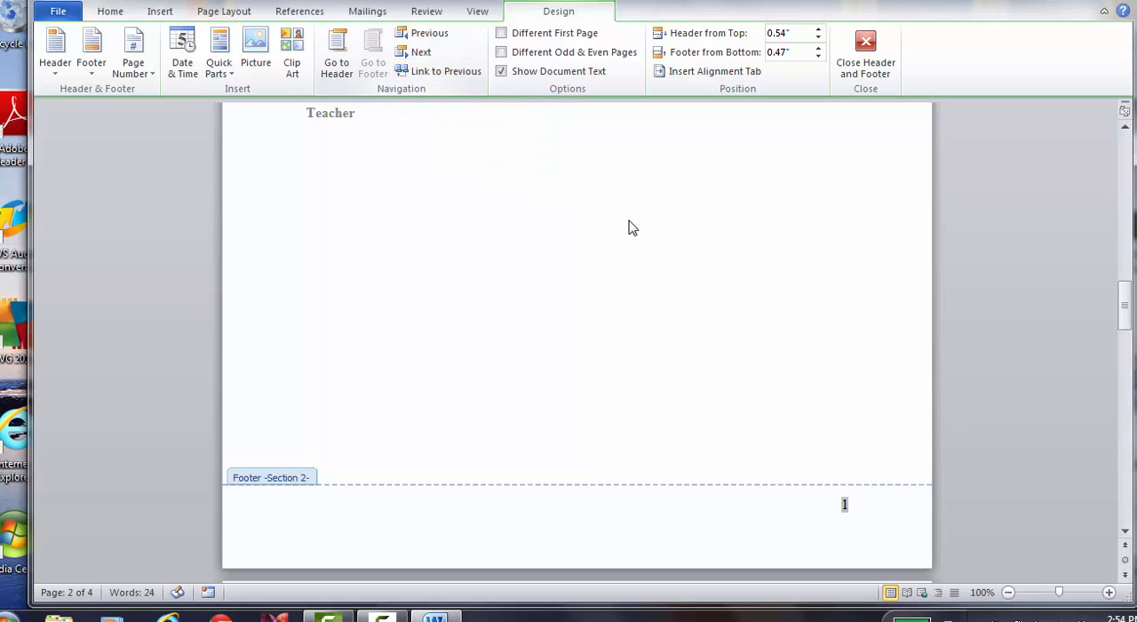
pyautogui.press('Up')
pyautogui.press('Up')
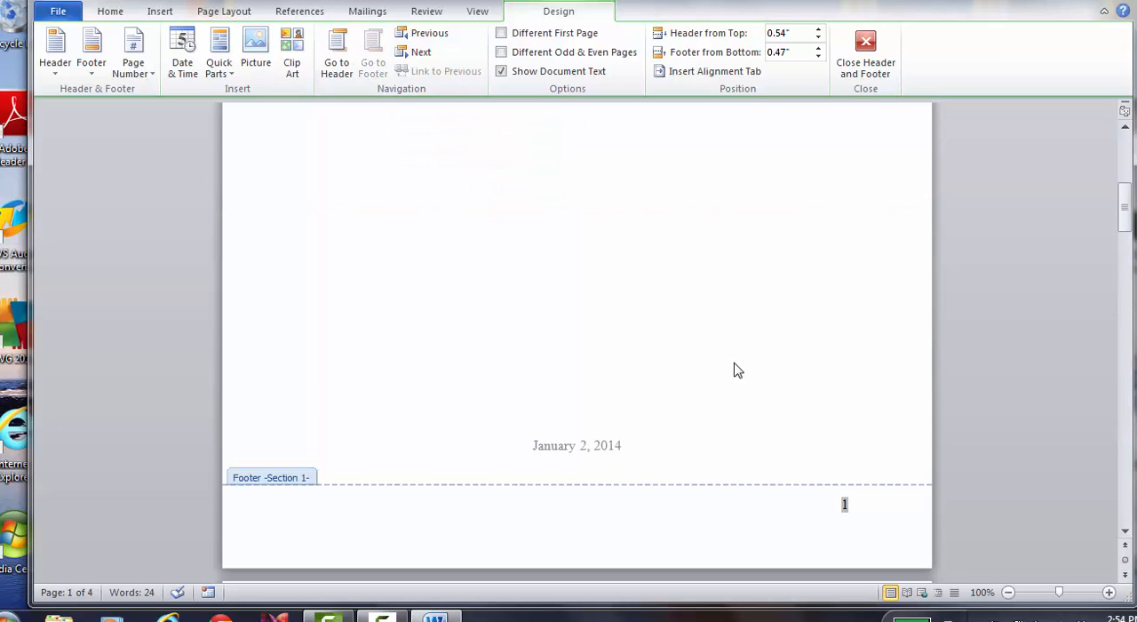
pyautogui.press('Delete')
pyautogui.click(867, 47)
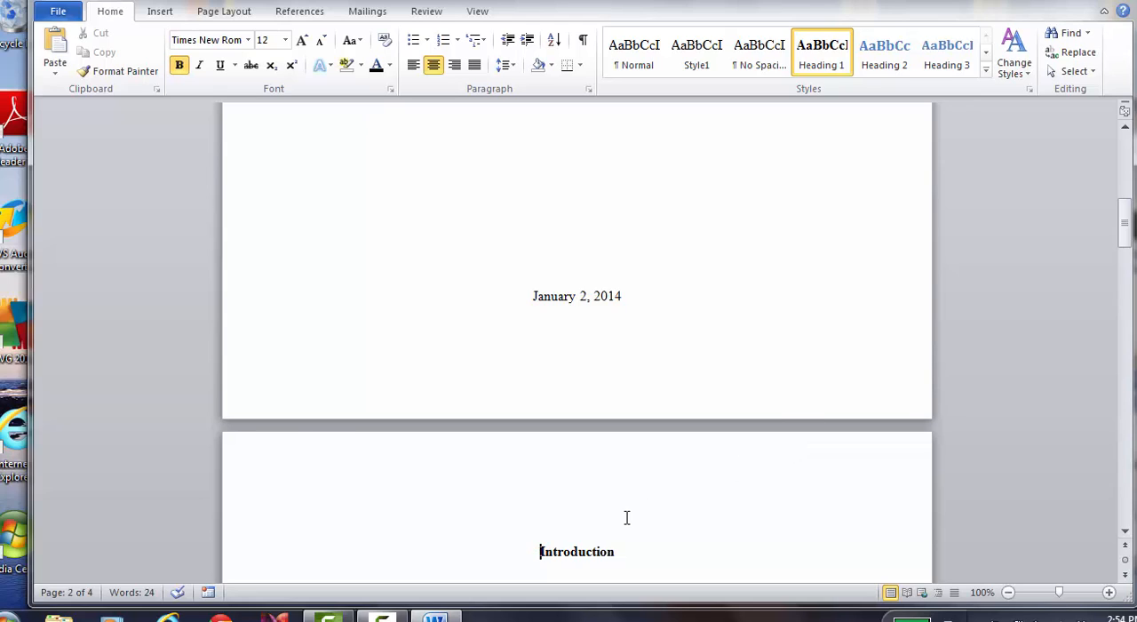
# Examine the footers from the title page to the last page to check the page numbering
pyautogui.press('Down')
pyautogui.press('Down')
pyautogui.press('Down')
pyautogui.press('Down')
pyautogui.press('Down')
pyautogui.press('Down')
pyautogui.press('Down')
pyautogui.press('Down')
pyautogui.press('Down')
pyautogui.press('Down')
pyautogui.press('Down')
pyautogui.press('Down')
pyautogui.press('Down')
pyautogui.press('Down')
pyautogui.press('Down')
pyautogui.press('Down')
pyautogui.press('Down')
pyautogui.press('Down')
pyautogui.press('Down')
pyautogui.press('Down')
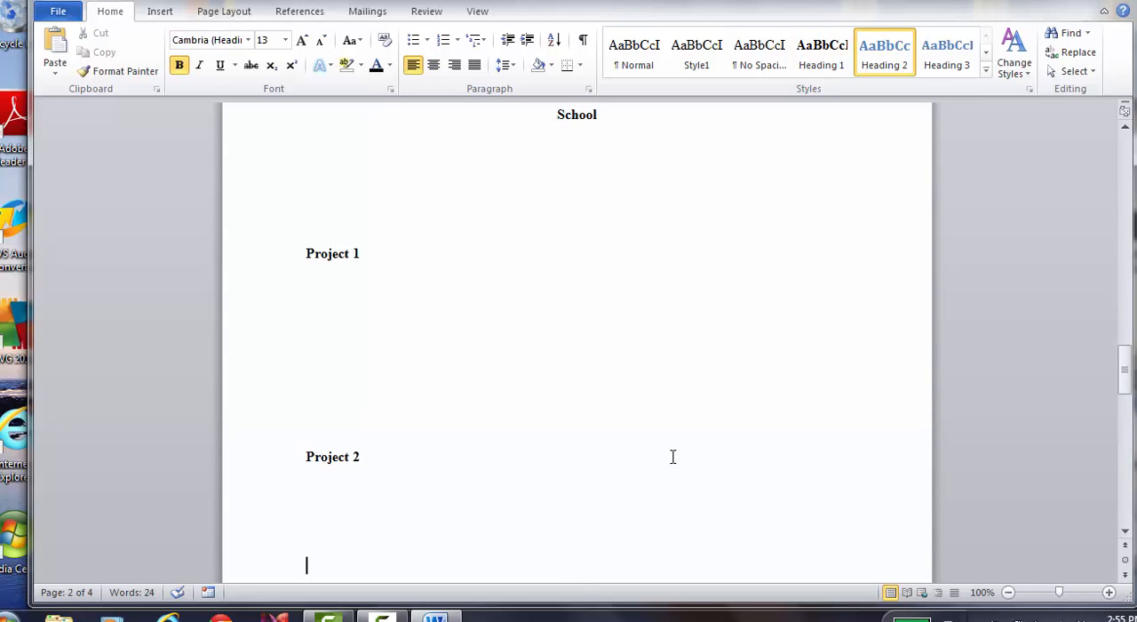
pyautogui.press('Down')
pyautogui.press('Down')
pyautogui.press('Down')
pyautogui.press('Down')
pyautogui.press('Down')
pyautogui.press('Down')
pyautogui.press('Down')
pyautogui.press('Down')
pyautogui.press('Down')
pyautogui.press('Down')
pyautogui.press('Down')
pyautogui.press('Down')
pyautogui.write('Art')
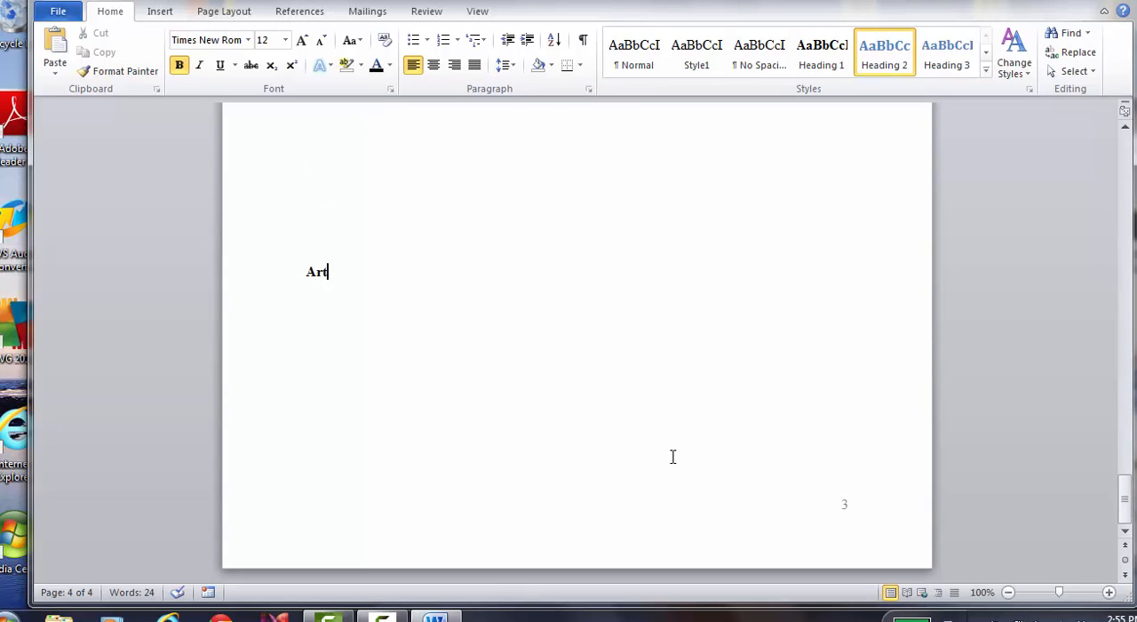
pyautogui.press('Up')
pyautogui.press('Up')
pyautogui.press('Up')
pyautogui.press('Up')
pyautogui.press('Up')
pyautogui.press('Up')
pyautogui.press('Up')
pyautogui.press('Up')
pyautogui.press('Up')
pyautogui.press('Up')
pyautogui.press('Up')
pyautogui.press('Up')
pyautogui.press('Up')
pyautogui.press('Up')
pyautogui.press('Up')
pyautogui.press('Up')
pyautogui.press('Up')
pyautogui.press('Up')
pyautogui.press('Up')
pyautogui.press('Up')
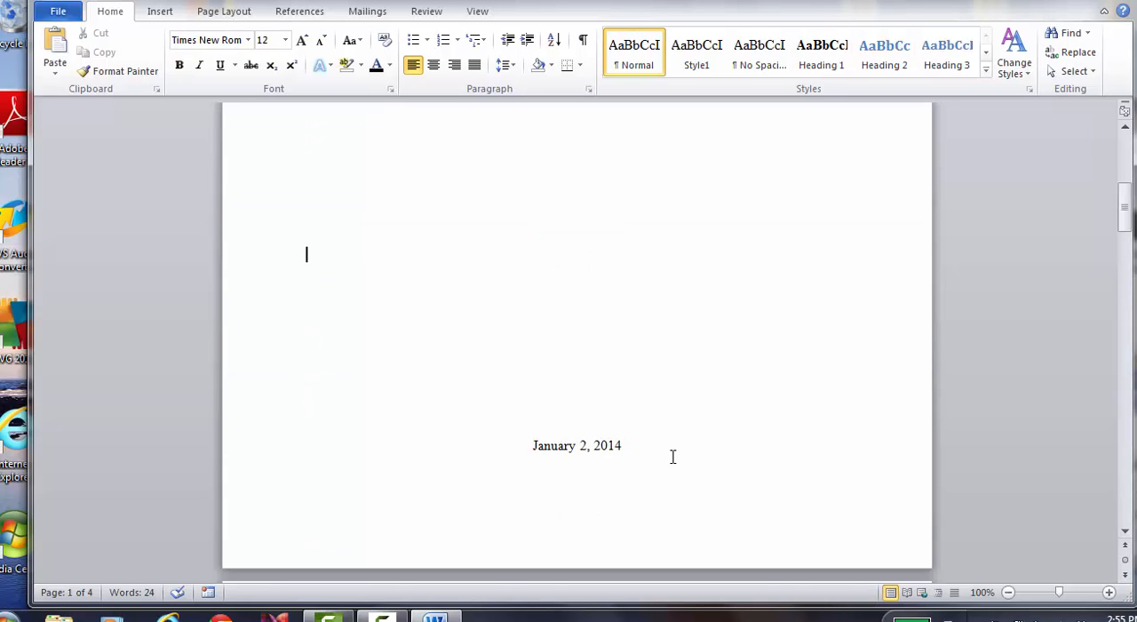
pyautogui.press('Down')
pyautogui.press('Down')
pyautogui.press('Down')
pyautogui.press('Down')
pyautogui.press('Down')
pyautogui.press('Down')
pyautogui.press('Down')
pyautogui.press('Down')
pyautogui.press('Down')
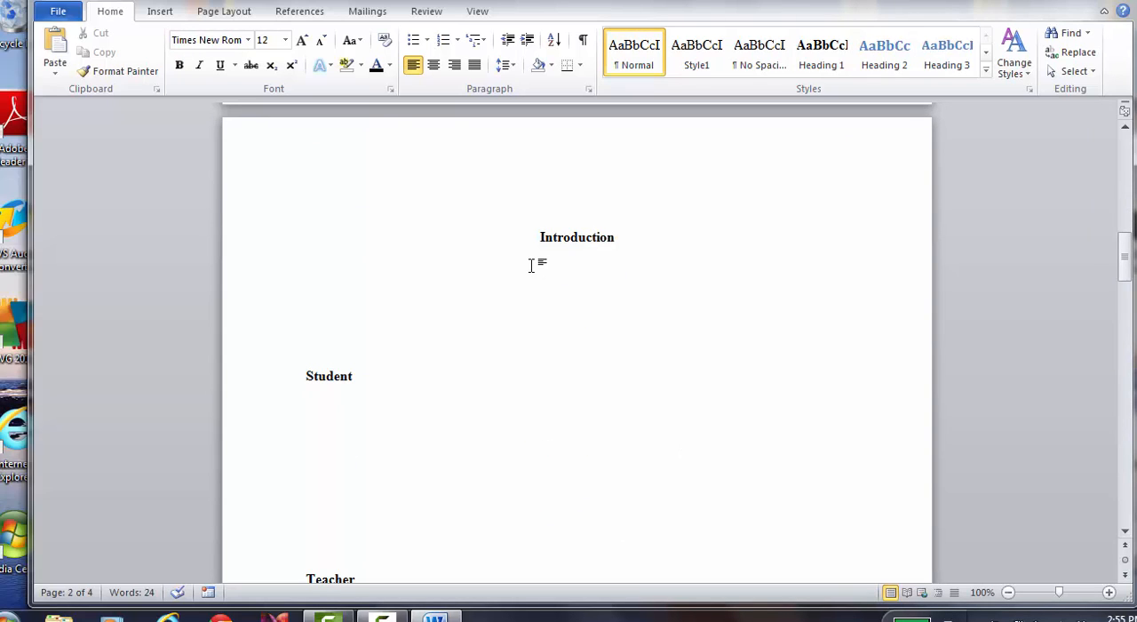
pyautogui.press('Down')
pyautogui.press('Down')
pyautogui.press('Down')
pyautogui.press('Down')
pyautogui.press('Down')
pyautogui.press('Down')
pyautogui.press('Down')
pyautogui.press('Down')
pyautogui.press('Down')
pyautogui.press('Down')
pyautogui.press('Down')
pyautogui.press('Down')
pyautogui.press('Down')
pyautogui.press('Down')
pyautogui.press('Down')
pyautogui.press('Down')
pyautogui.press('Down')
pyautogui.press('Down')
pyautogui.press('Down')
pyautogui.press('Down')
pyautogui.press('Down')
pyautogui.press('Down')
pyautogui.press('Down')
pyautogui.press('Down')
pyautogui.press('Down')
pyautogui.press('Down')
pyautogui.press('Down')
pyautogui.press('Down')
pyautogui.press('Down')
pyautogui.press('Down')
pyautogui.press('Down')
pyautogui.press('Down')
pyautogui.press('Down')
pyautogui.press('Down')
pyautogui.press('Down')
pyautogui.press('Down')
pyautogui.press('Down')
pyautogui.press('Down')
pyautogui.press('Down')
pyautogui.press('Down')
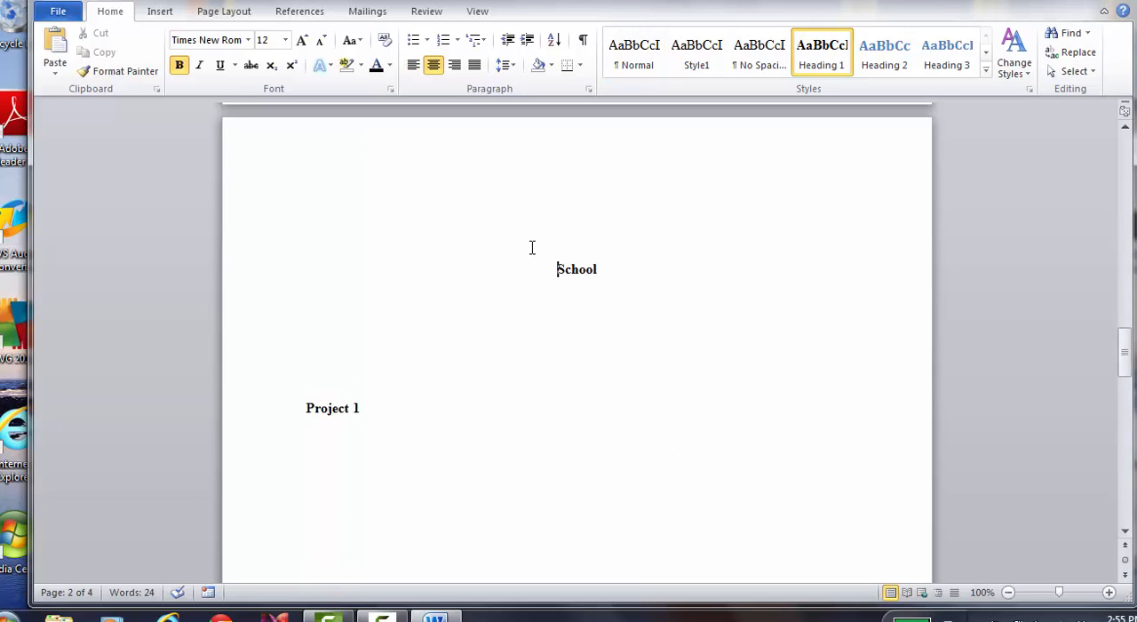
pyautogui.press('Down')
pyautogui.press('Down')
pyautogui.press('Down')
pyautogui.press('Down')
pyautogui.press('Down')
pyautogui.press('Down')
pyautogui.press('Down')
pyautogui.press('Down')
pyautogui.press('Down')
pyautogui.press('Down')
pyautogui.press('Down')
pyautogui.press('Down')
pyautogui.press('Down')
pyautogui.press('Down')
pyautogui.press('Down')
pyautogui.press('Down')
pyautogui.press('Down')
pyautogui.press('Down')
pyautogui.press('Down')
pyautogui.press('Down')
pyautogui.press('Down')
pyautogui.press('Down')
pyautogui.press('Down')
pyautogui.press('Down')
pyautogui.press('Down')
pyautogui.press('Down')
pyautogui.press('Down')
pyautogui.press('Down')
pyautogui.press('Down')
pyautogui.press('Down')
pyautogui.press('Down')
pyautogui.press('Down')
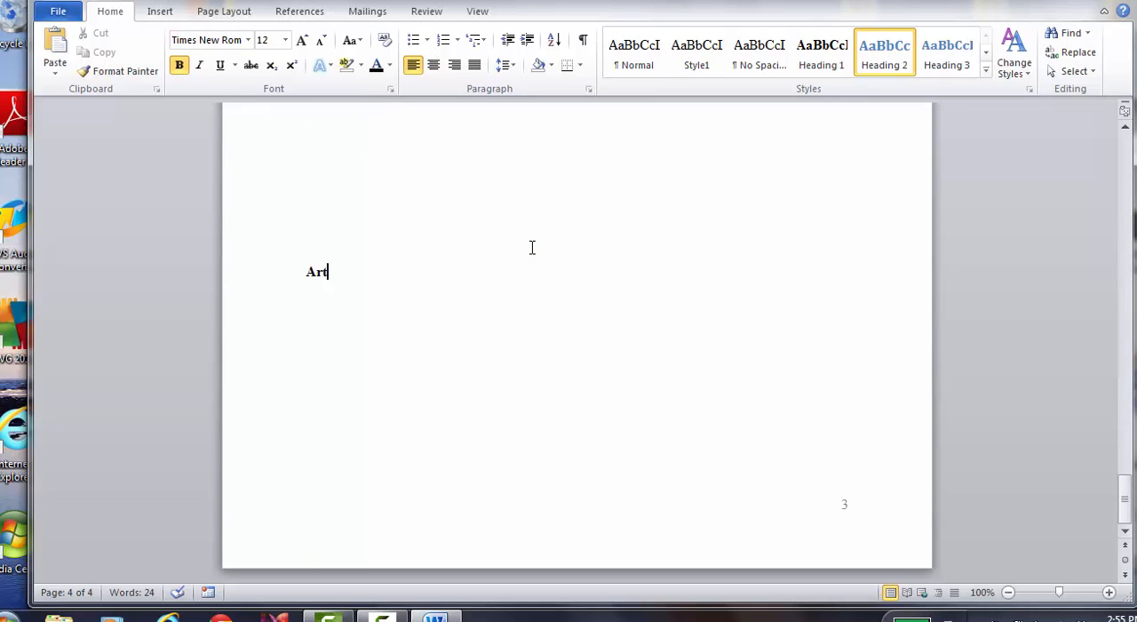
pyautogui.press('Up')
pyautogui.press('Up')
pyautogui.press('Up')
pyautogui.press('Up')
pyautogui.press('Up')
pyautogui.press('Up')
pyautogui.press('Up')
pyautogui.press('Up')
pyautogui.press('Up')
pyautogui.press('Up')
pyautogui.press('Up')
pyautogui.press('Up')
pyautogui.press('Up')
pyautogui.press('Up')
pyautogui.press('Up')
pyautogui.press('Up')
pyautogui.press('Up')
pyautogui.press('Up')
pyautogui.press('Up')
pyautogui.press('Up')
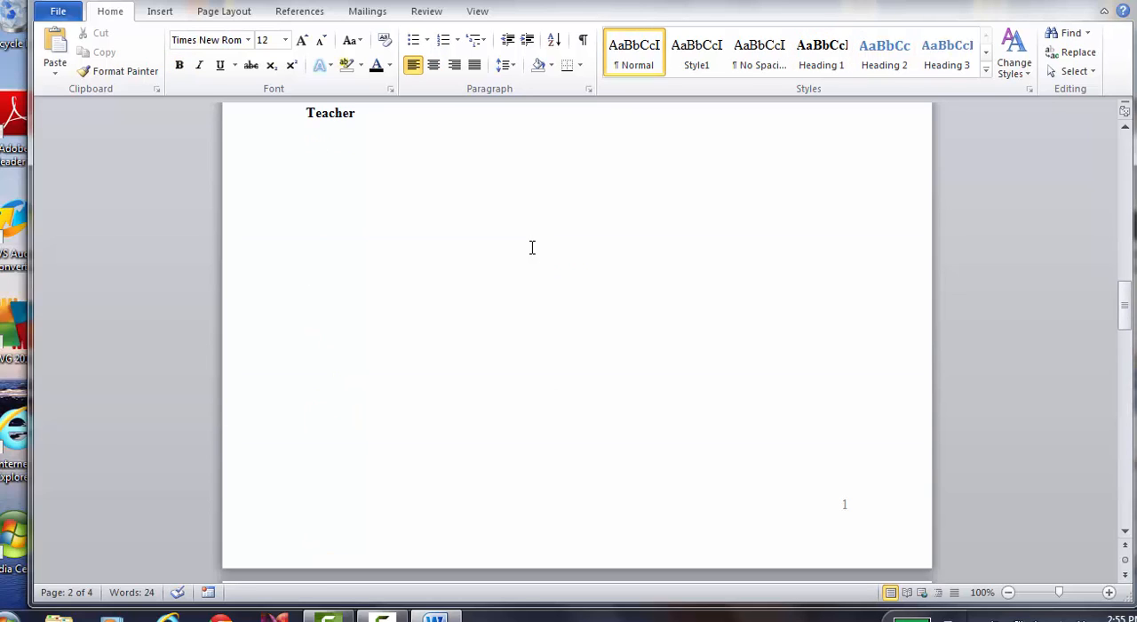
pyautogui.press('Up')
pyautogui.press('Up')
pyautogui.press('Up')
pyautogui.press('Up')
pyautogui.press('Up')
pyautogui.press('Up')
pyautogui.press('Up')
pyautogui.press('Up')
pyautogui.press('Up')
pyautogui.press('Up')
pyautogui.press('Up')
pyautogui.press('Up')
pyautogui.press('Up')
pyautogui.press('Up')
pyautogui.press('Up')
pyautogui.press('Up')
pyautogui.press('Up')
pyautogui.press('Up')
pyautogui.press('Up')
pyautogui.press('Up')
pyautogui.press('Up')
pyautogui.press('Up')
pyautogui.press('Up')
pyautogui.press('Up')
pyautogui.press('Up')
pyautogui.press('Up')
pyautogui.press('Up')
pyautogui.press('Up')
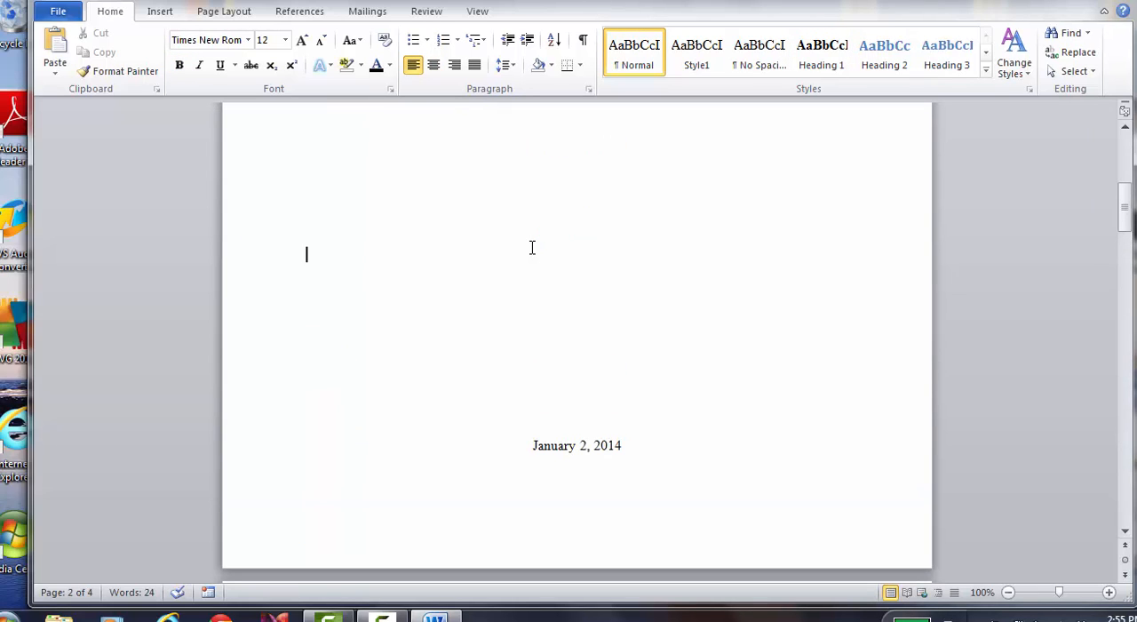